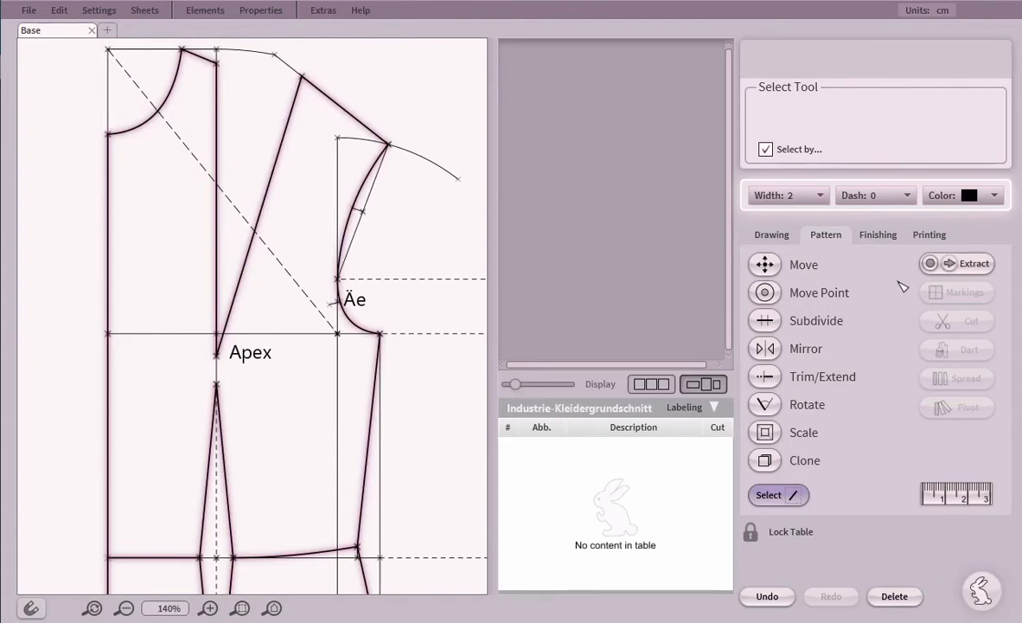
# - Extract the front bodice above the waist as a pattern piece, including the small armhole notch line as a marking
pyautogui.click(951, 264)
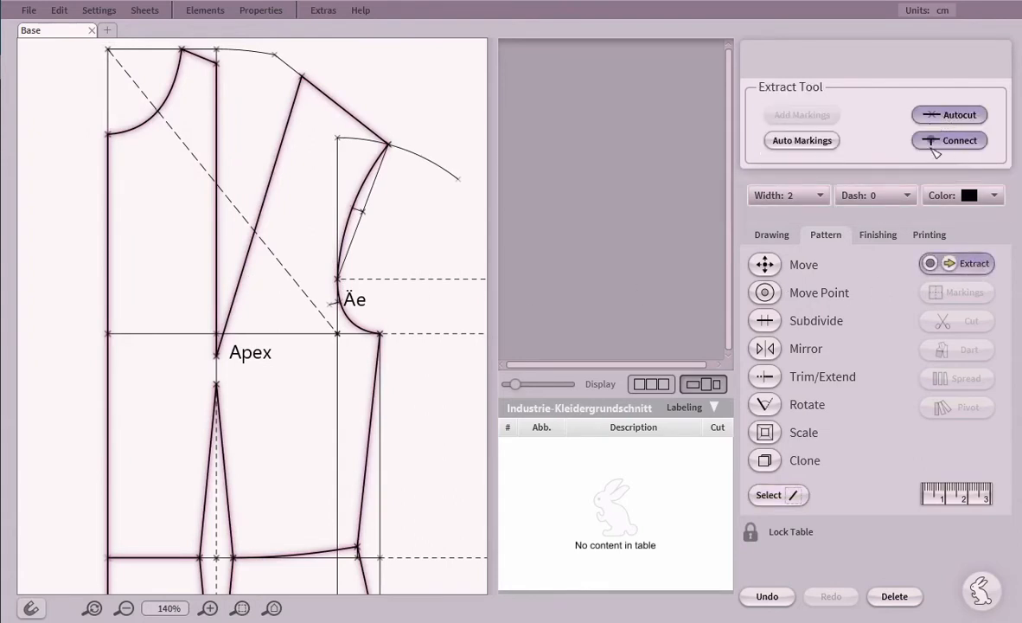
pyautogui.click(158, 293)
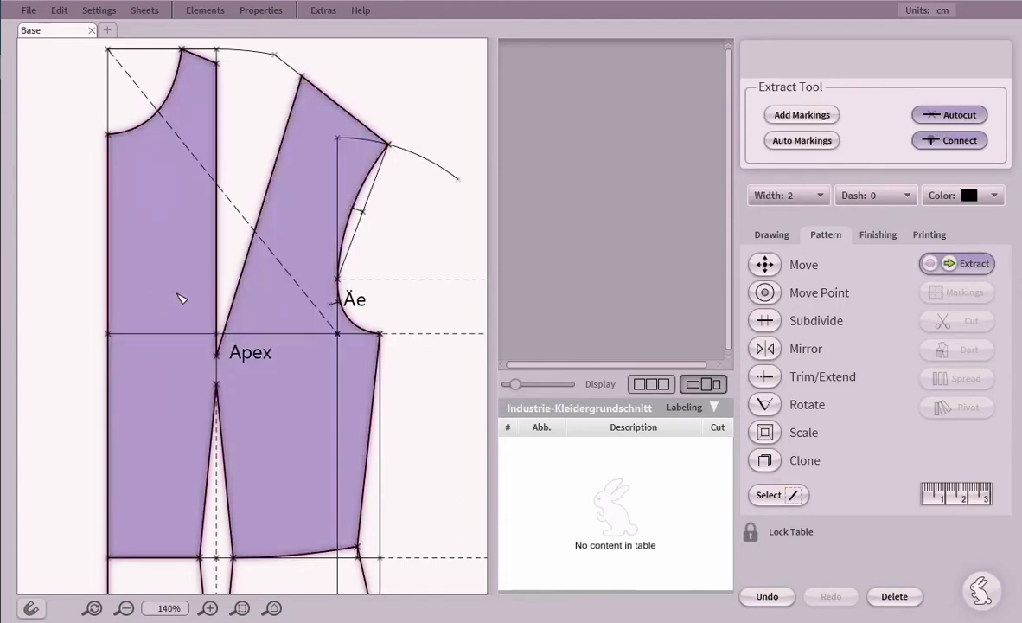
pyautogui.scroll(5, 334, 319)
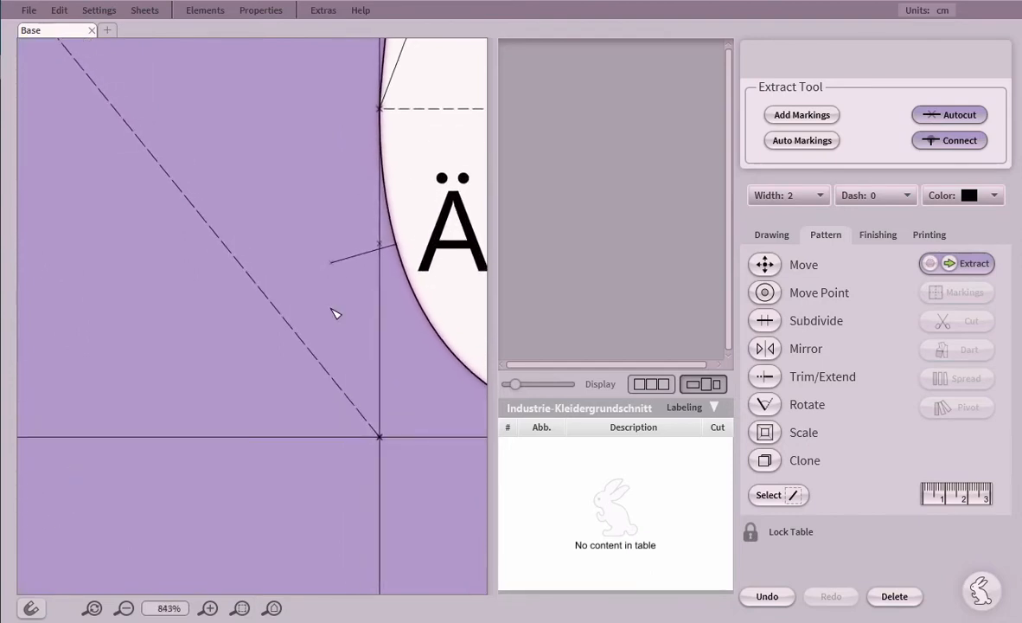
pyautogui.click(780, 115)
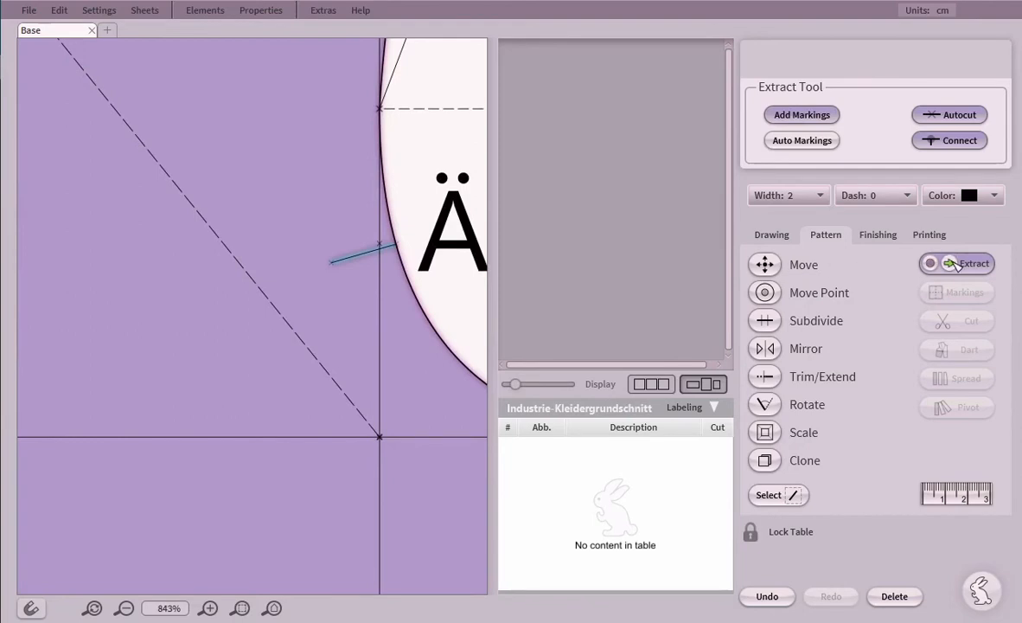
pyautogui.click(957, 263)
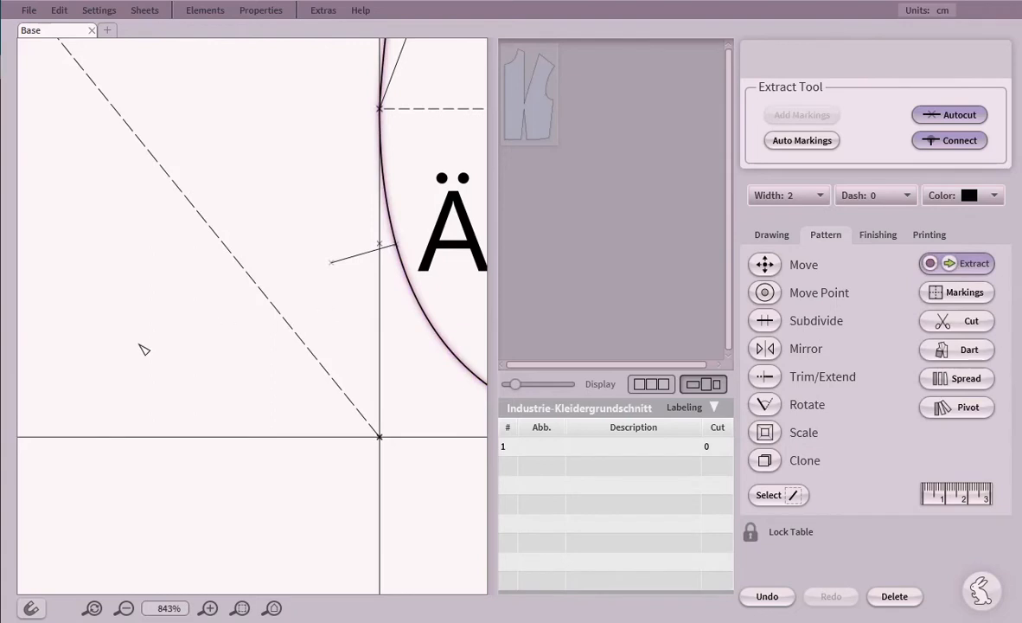
# - Move the upper point of the front waist dart 2.50 cm up onto the shoulder dart's apex point
pyautogui.scroll(-5, 130, 358)
pyautogui.scroll(-1, 127, 355)
pyautogui.moveTo(127, 355); pyautogui.dragTo(373, 225, button='middle')
pyautogui.scroll(3, 233, 343)
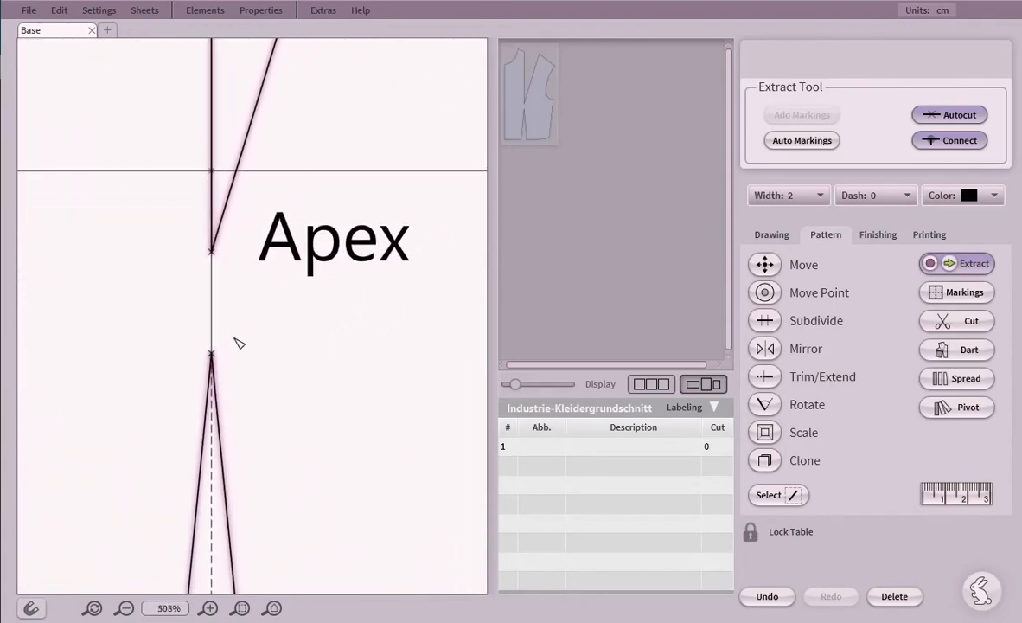
pyautogui.click(765, 292)
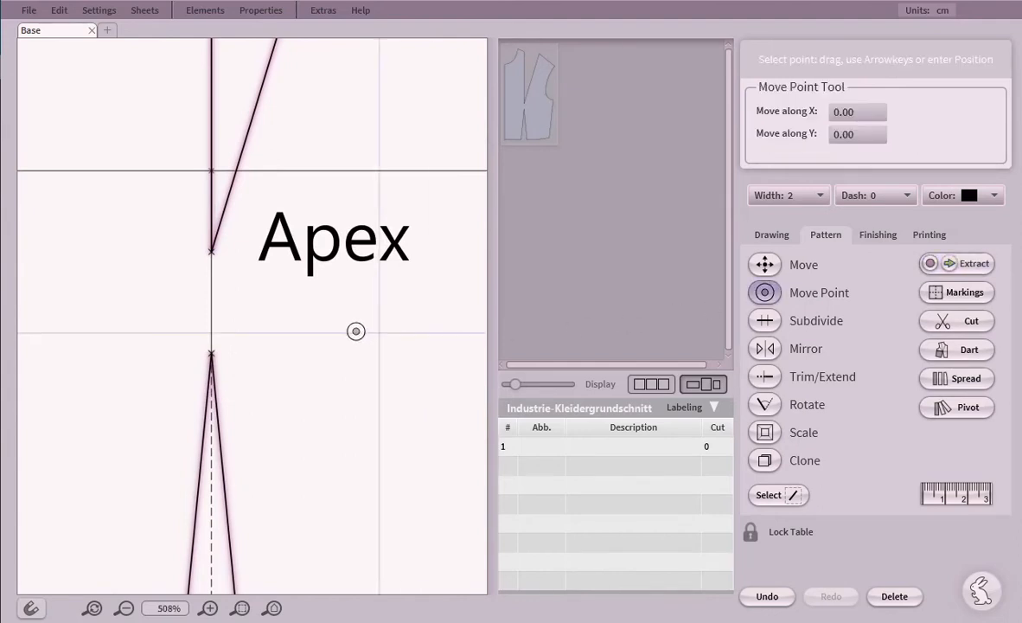
pyautogui.moveTo(212, 352); pyautogui.dragTo(211, 252)
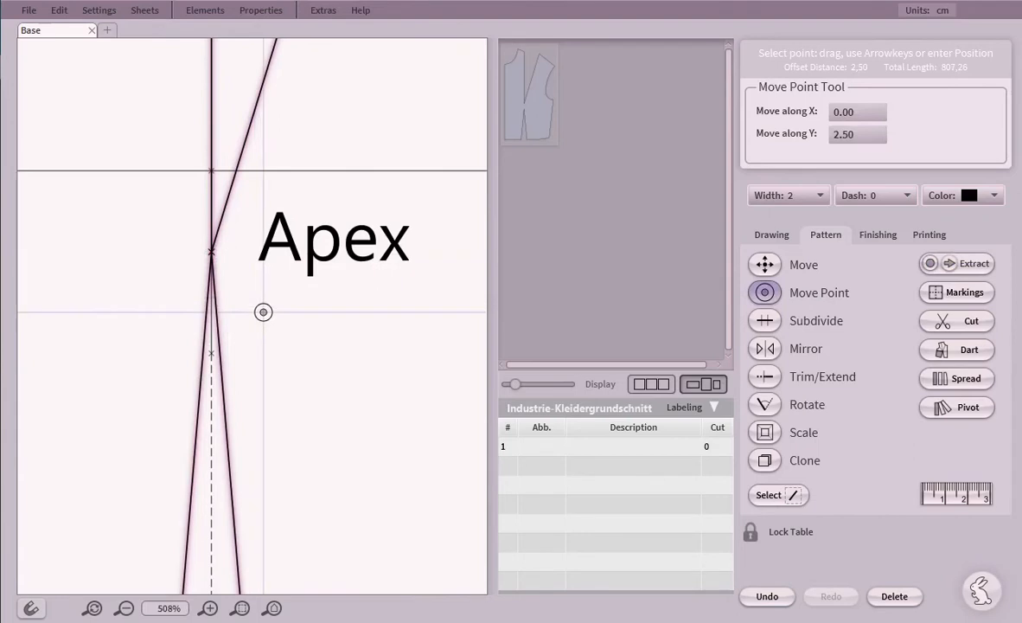
# - Extract both front bodice areas beside the joined darts as one pattern piece, including the armhole notch as a marking
pyautogui.scroll(-8, 263, 312)
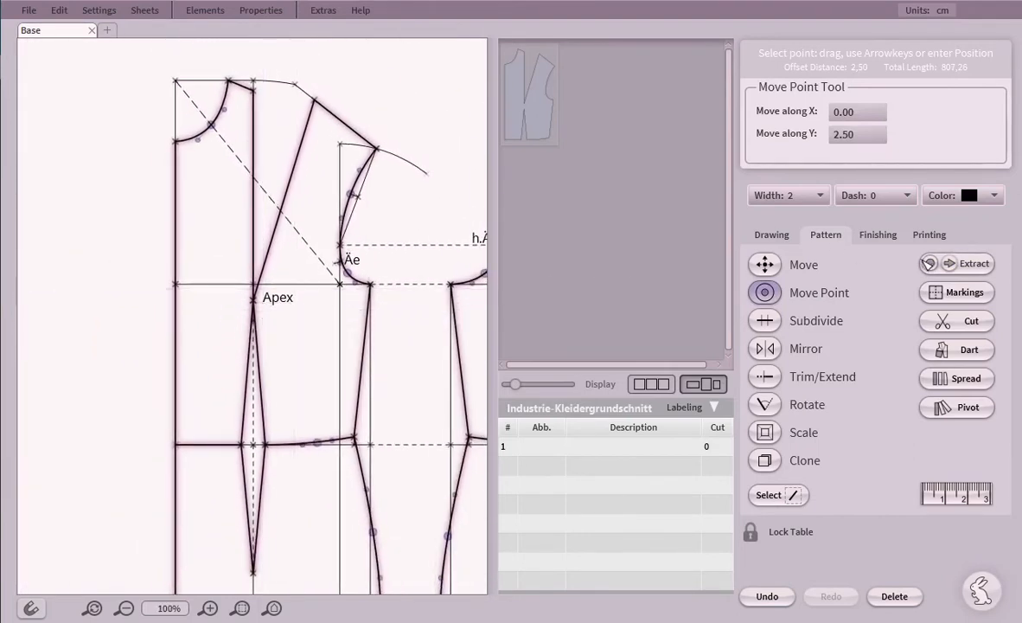
pyautogui.click(960, 266)
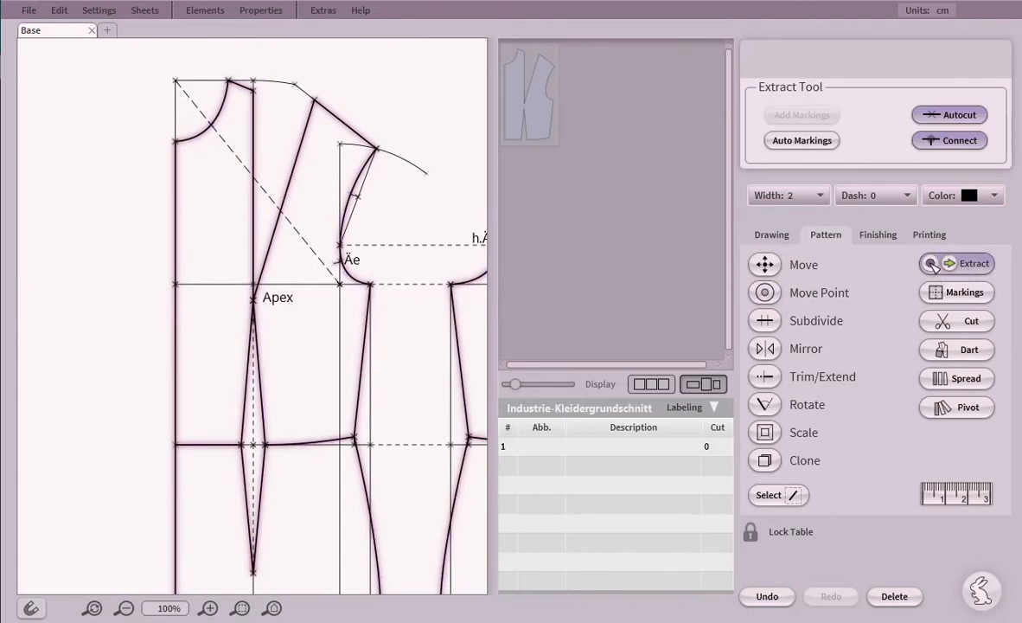
pyautogui.click(220, 305)
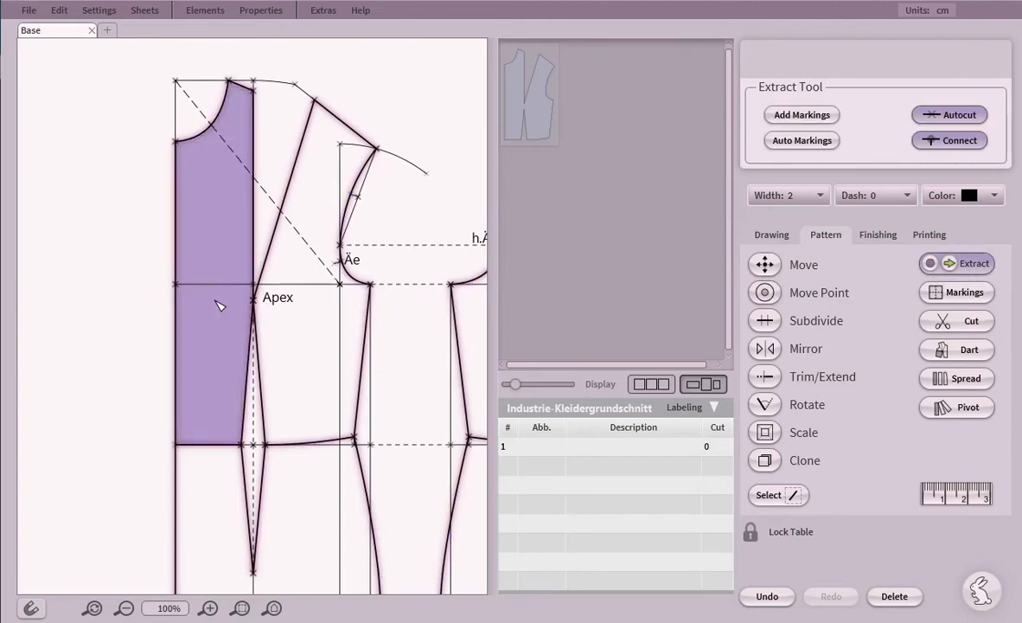
pyautogui.click(318, 321)
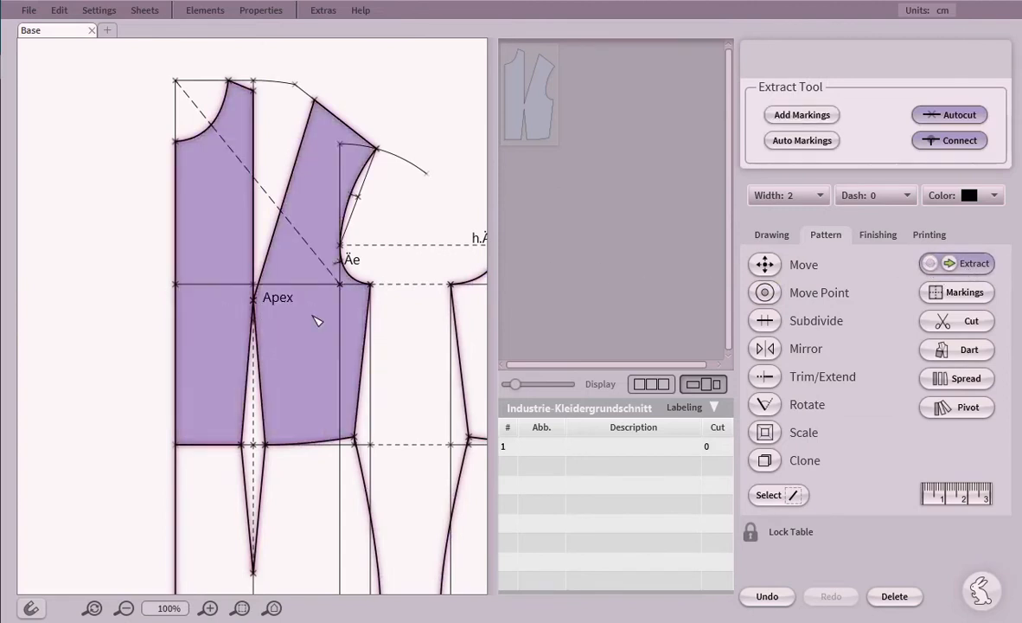
pyautogui.scroll(5, 329, 273)
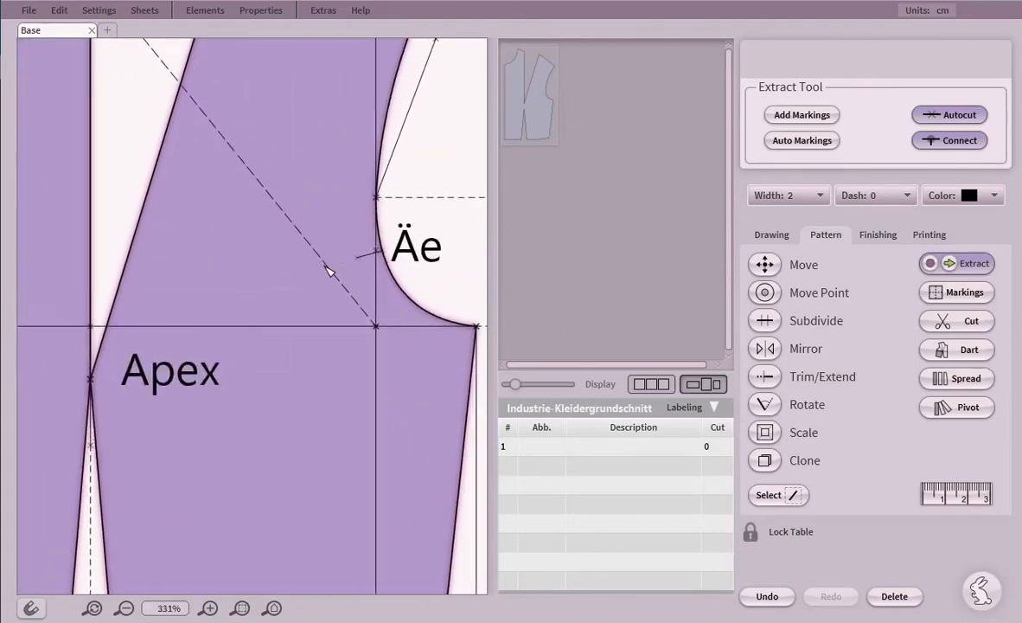
pyautogui.scroll(2, 328, 273)
pyautogui.click(801, 114)
pyautogui.scroll(1, 381, 278)
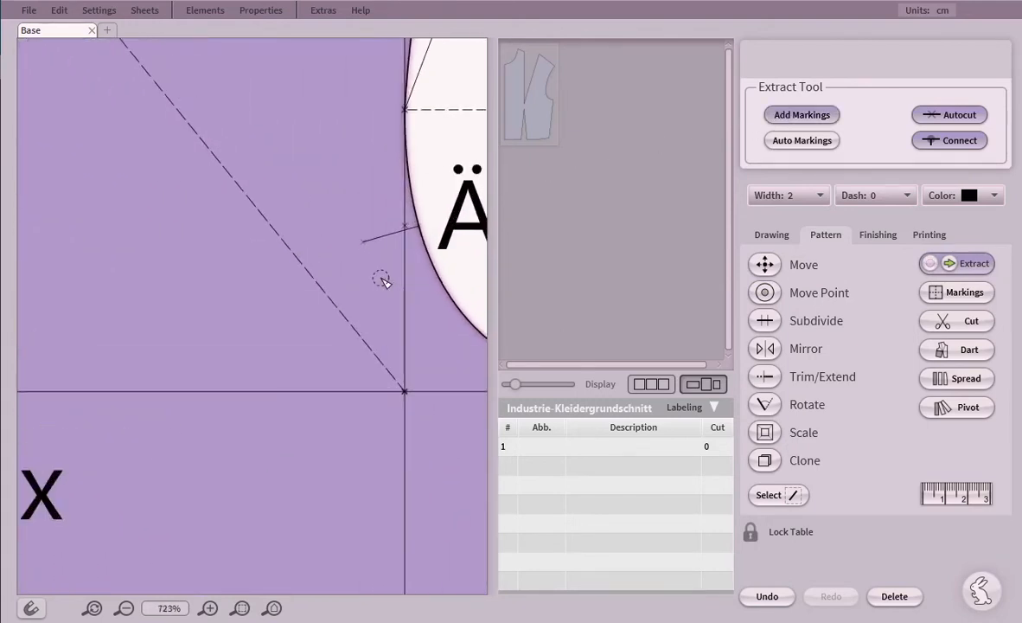
pyautogui.scroll(1, 381, 278)
pyautogui.click(367, 225)
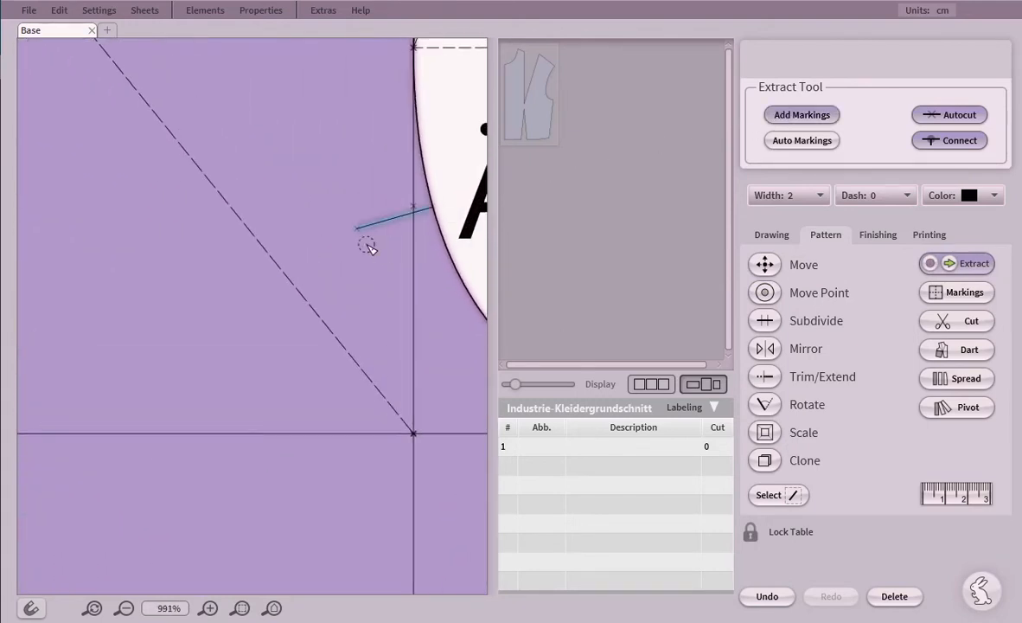
pyautogui.click(949, 263)
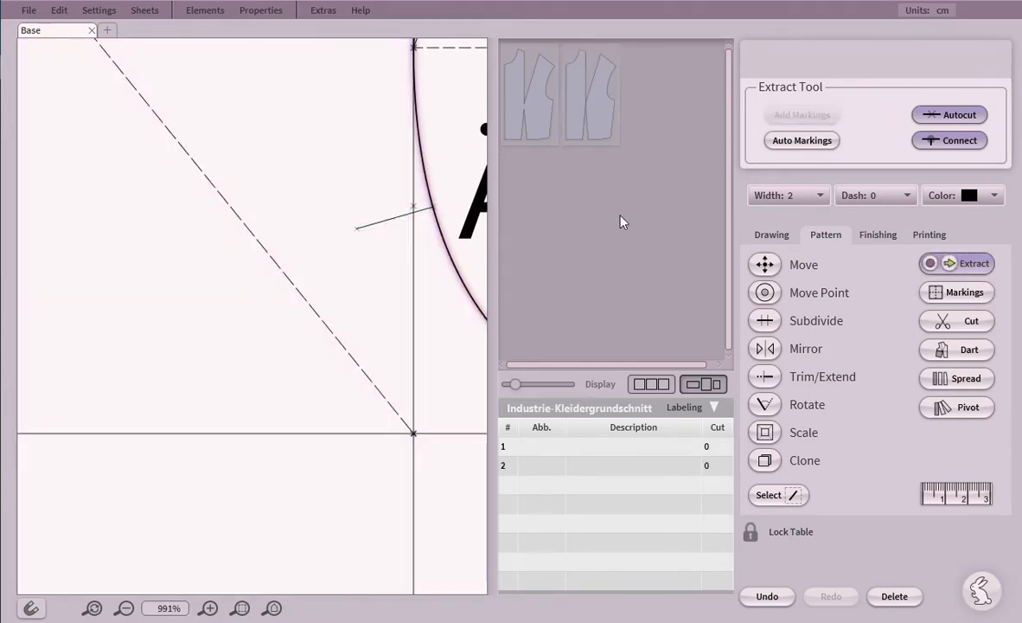
# - Add the first extracted front bodice to a new sheet as a pattern piece and fit it in the view
pyautogui.scroll(-4, 435, 477)
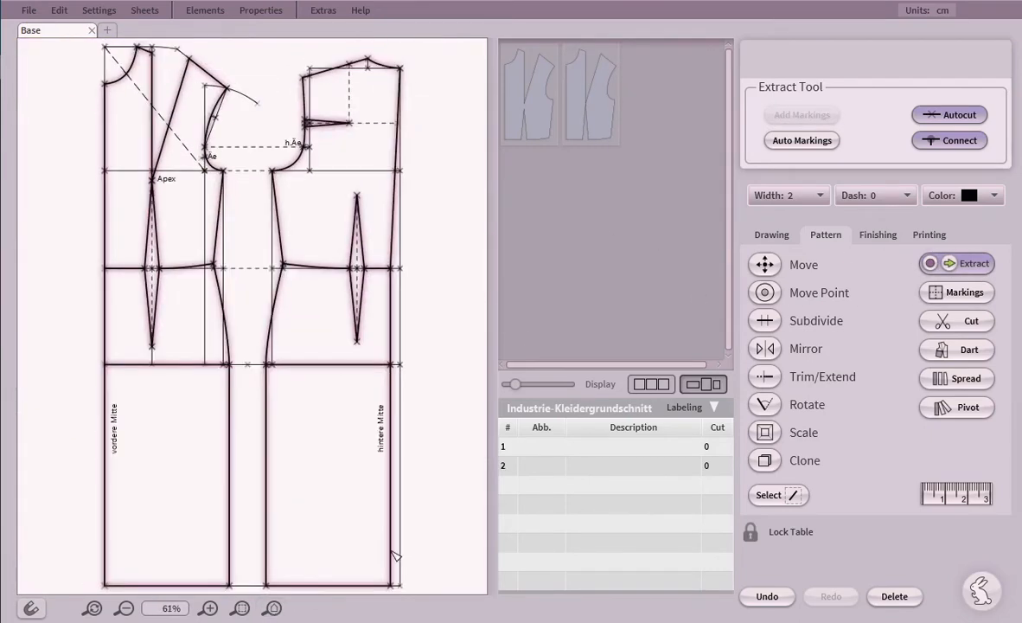
pyautogui.rightClick(524, 103)
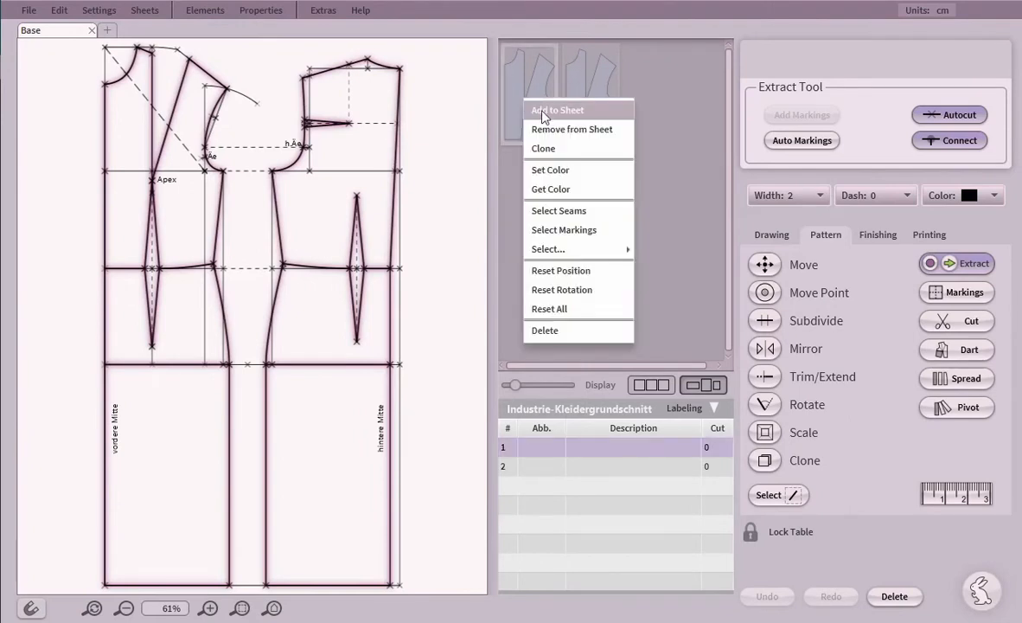
pyautogui.click(540, 110)
pyautogui.click(585, 173)
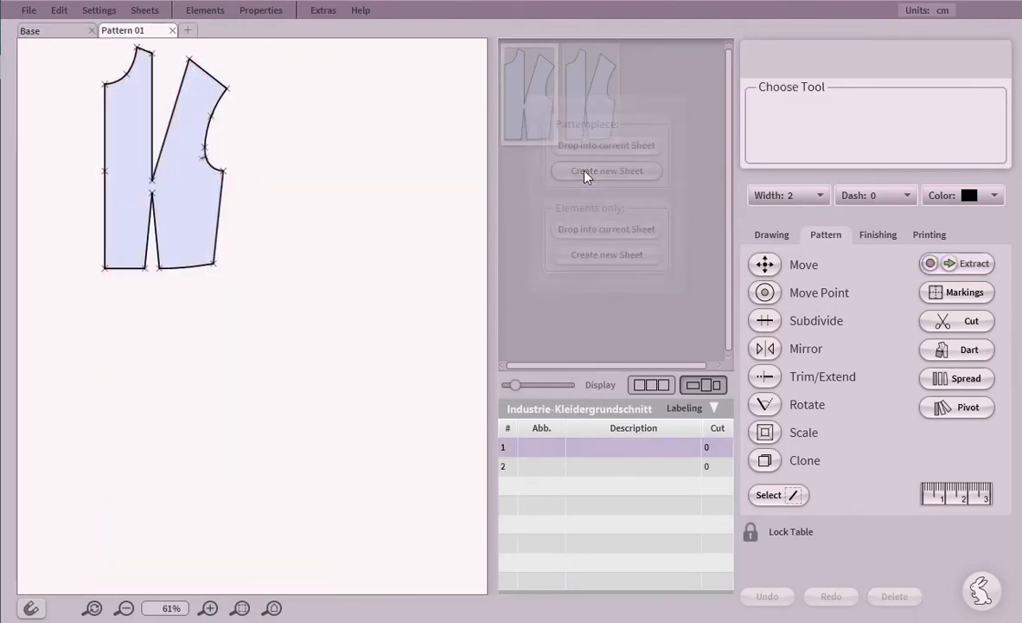
pyautogui.click(275, 608)
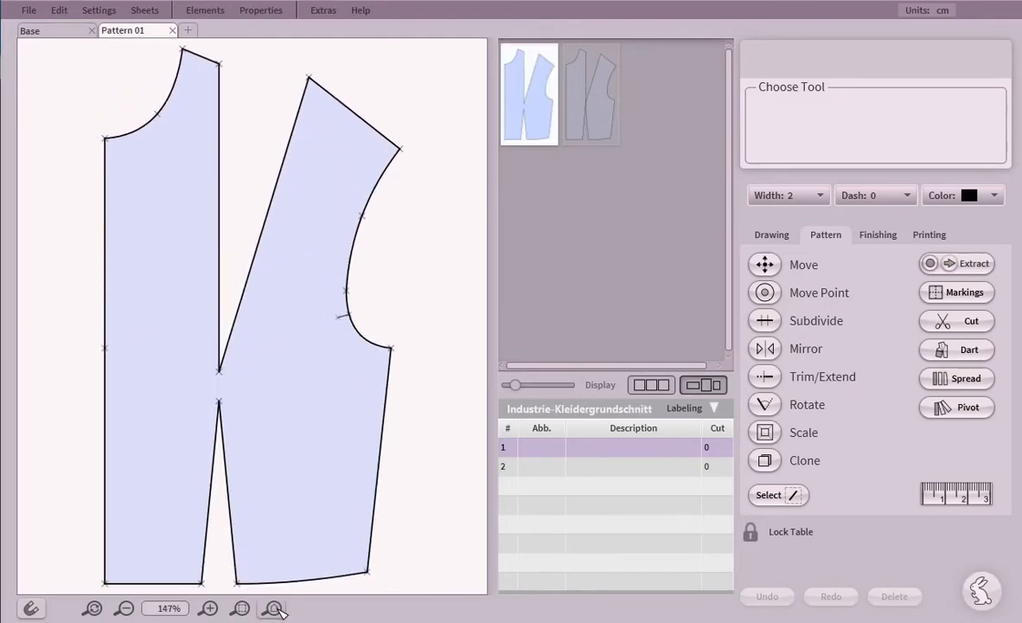
# - Transfer the whole shoulder dart to the side seam about the apex, keeping the leg nearer the centre front fixed
pyautogui.click(949, 353)
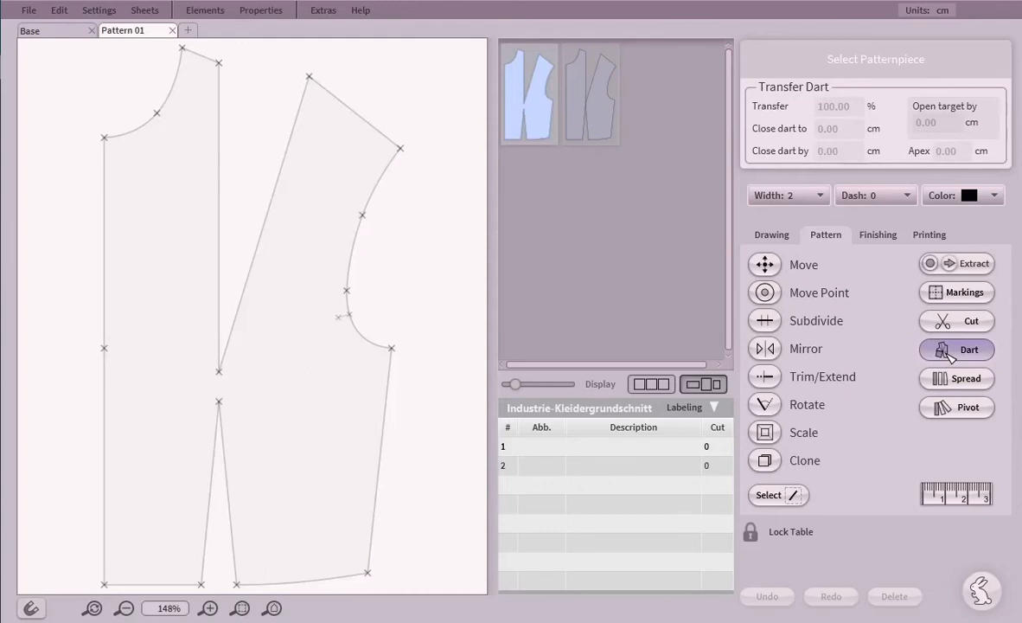
pyautogui.click(298, 406)
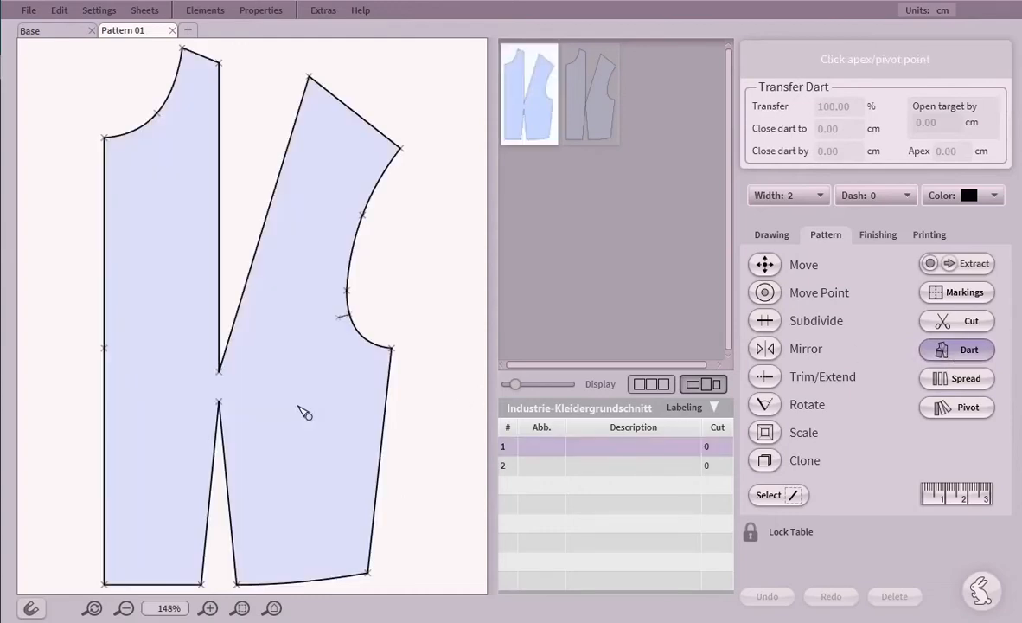
pyautogui.click(218, 368)
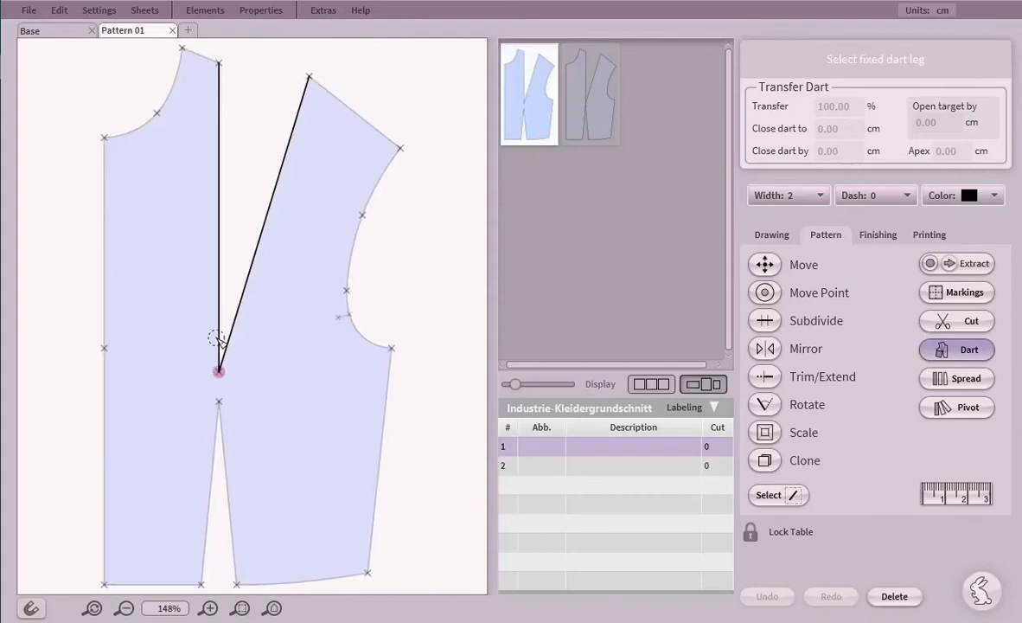
pyautogui.click(219, 295)
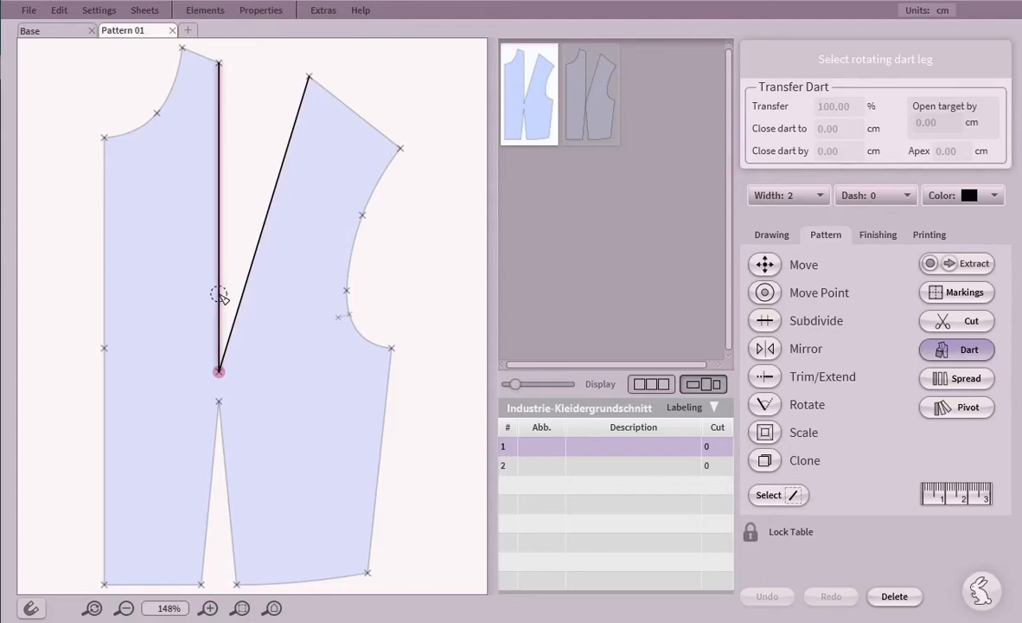
pyautogui.click(253, 271)
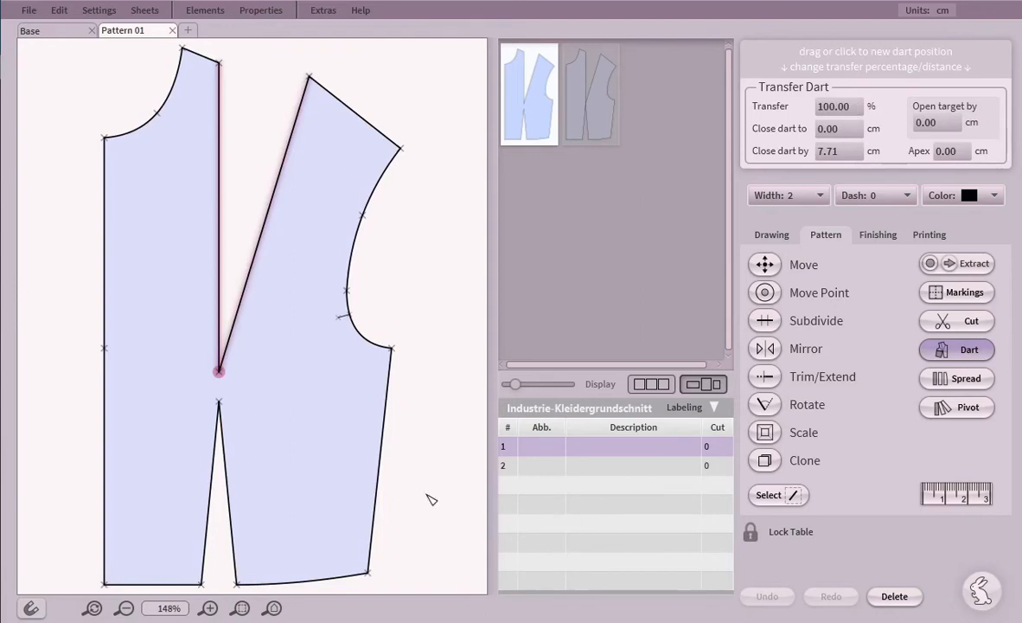
pyautogui.click(386, 418)
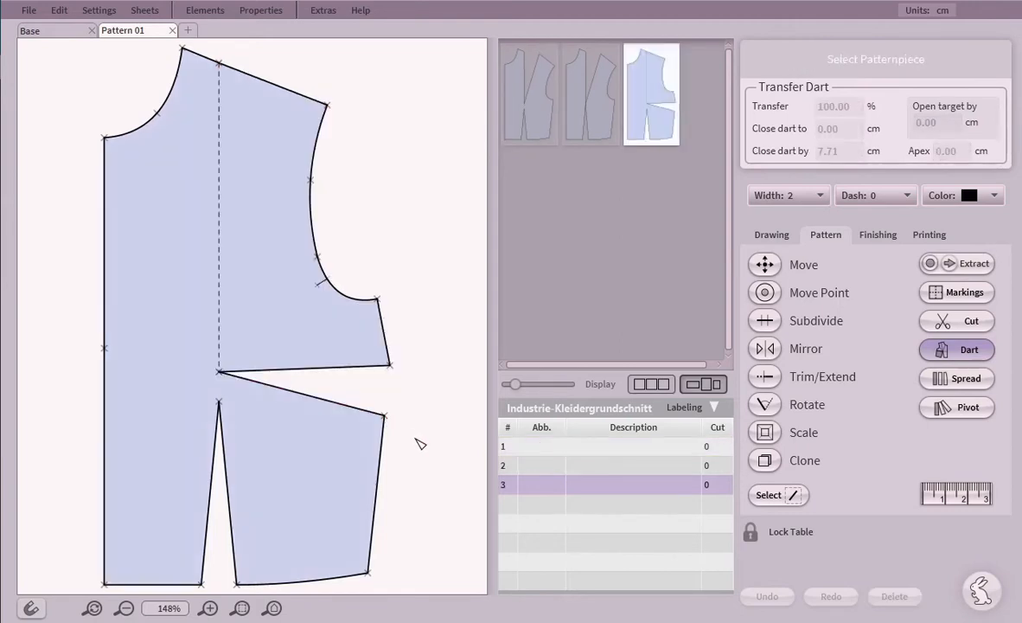
# - Transfer 50% of the side seam dart to the middle of the neckline, keeping the dart's lower leg fixed
pyautogui.click(298, 451)
pyautogui.click(221, 373)
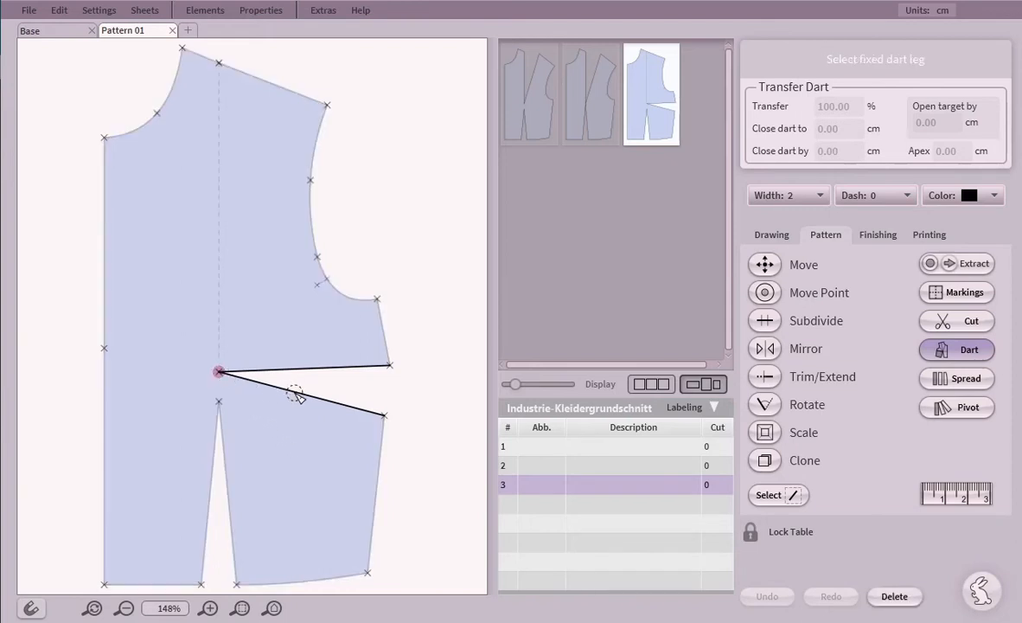
pyautogui.click(296, 393)
pyautogui.click(316, 369)
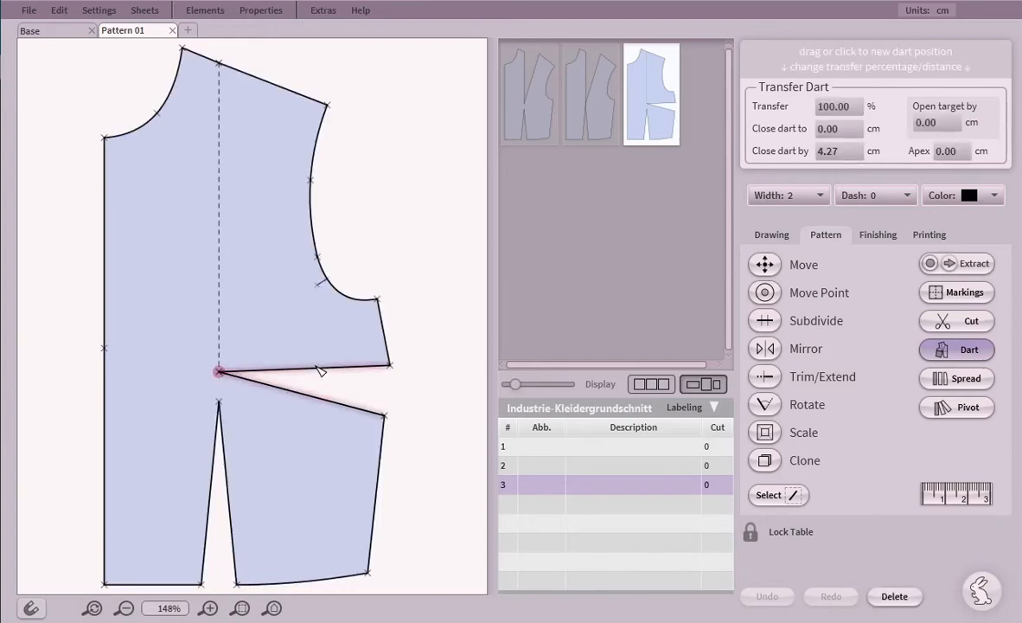
pyautogui.doubleClick(857, 107)
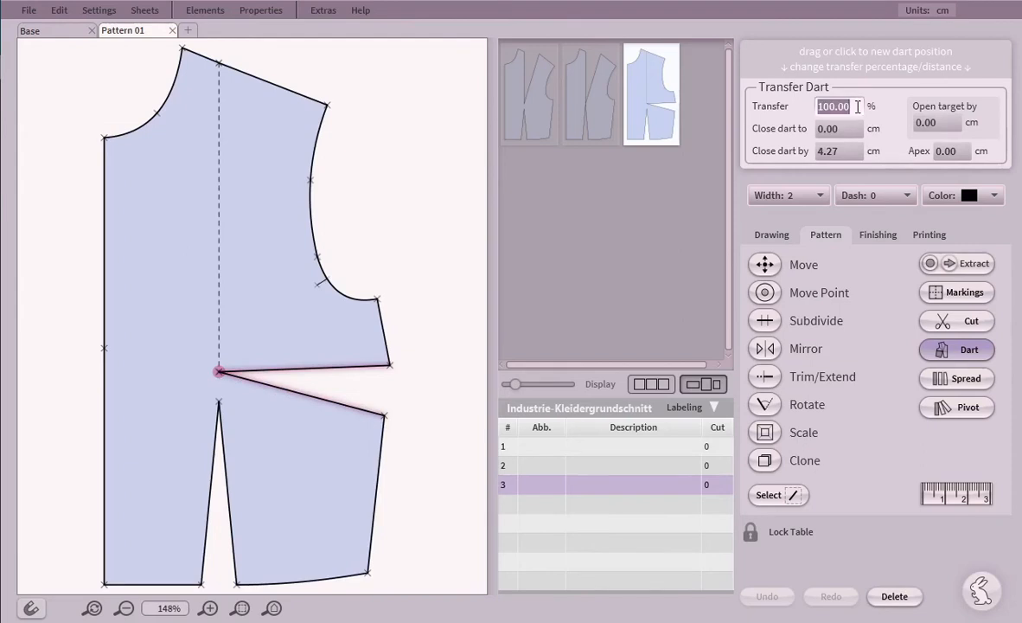
pyautogui.write('50')
pyautogui.press('Return')
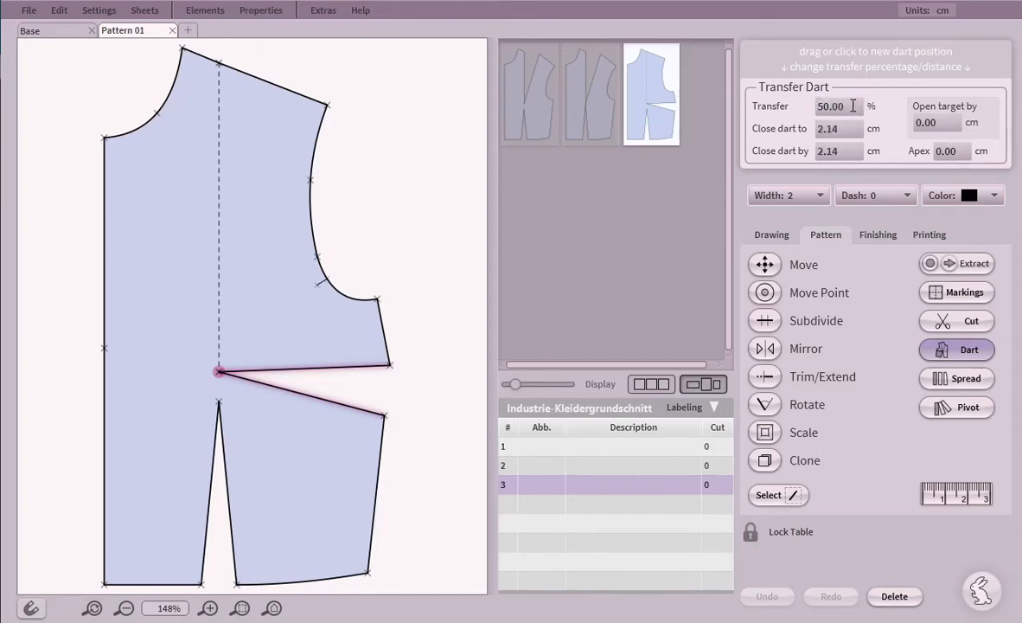
pyautogui.click(163, 121)
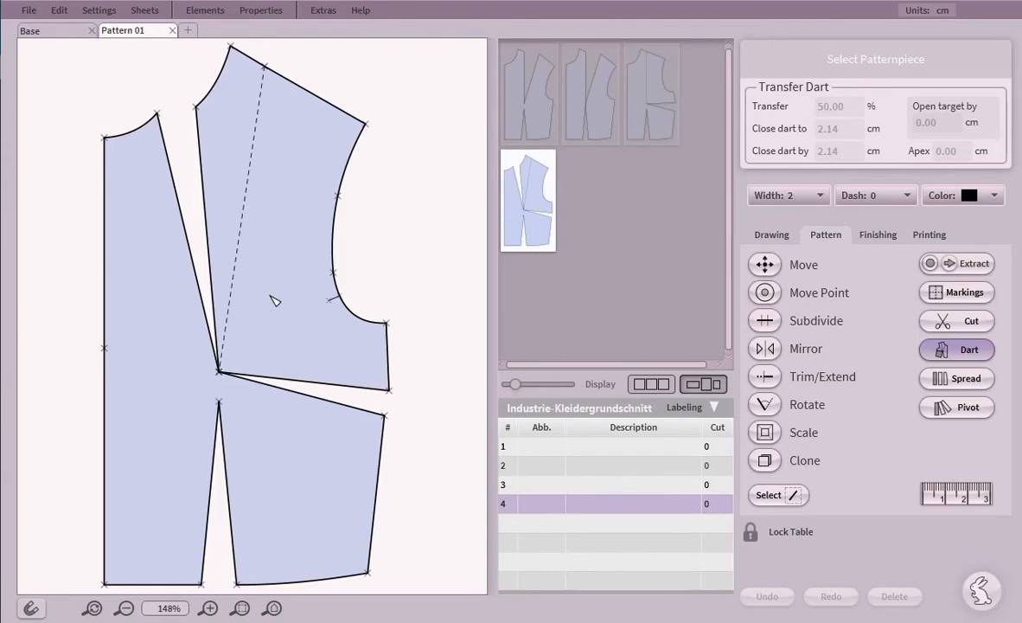
# - Transfer part of the side seam dart to the armhole, closing it to 1.3 cm and keeping its lower leg fixed
pyautogui.click(236, 324)
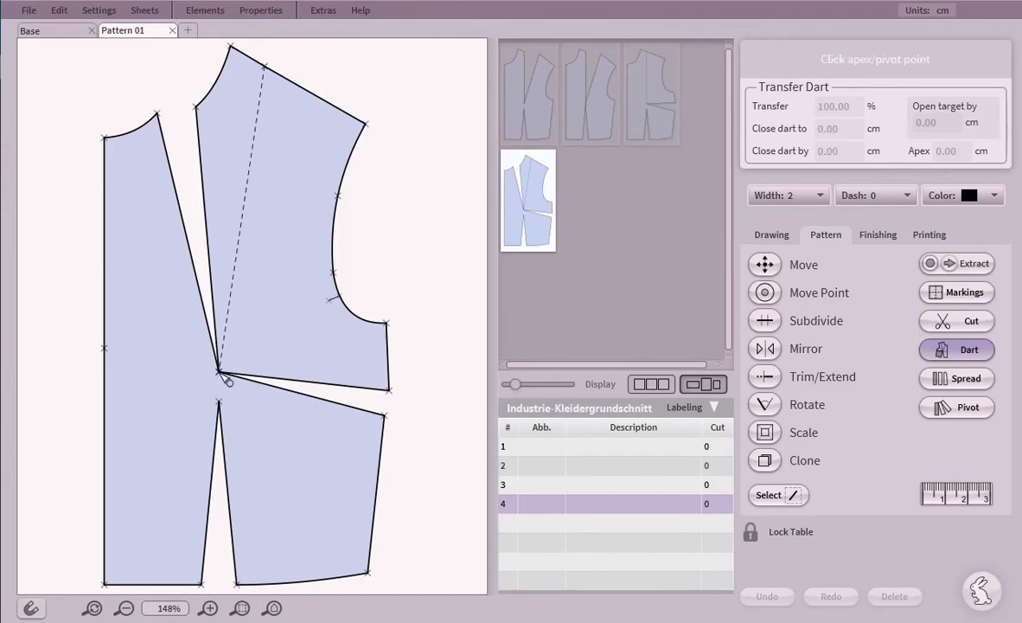
pyautogui.click(220, 373)
pyautogui.click(285, 389)
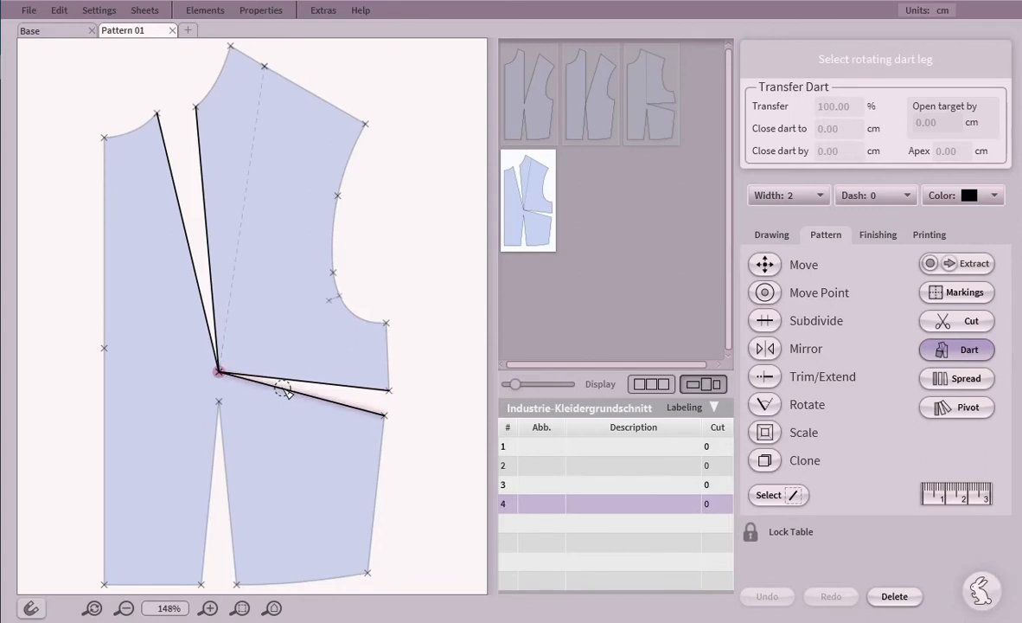
pyautogui.click(342, 386)
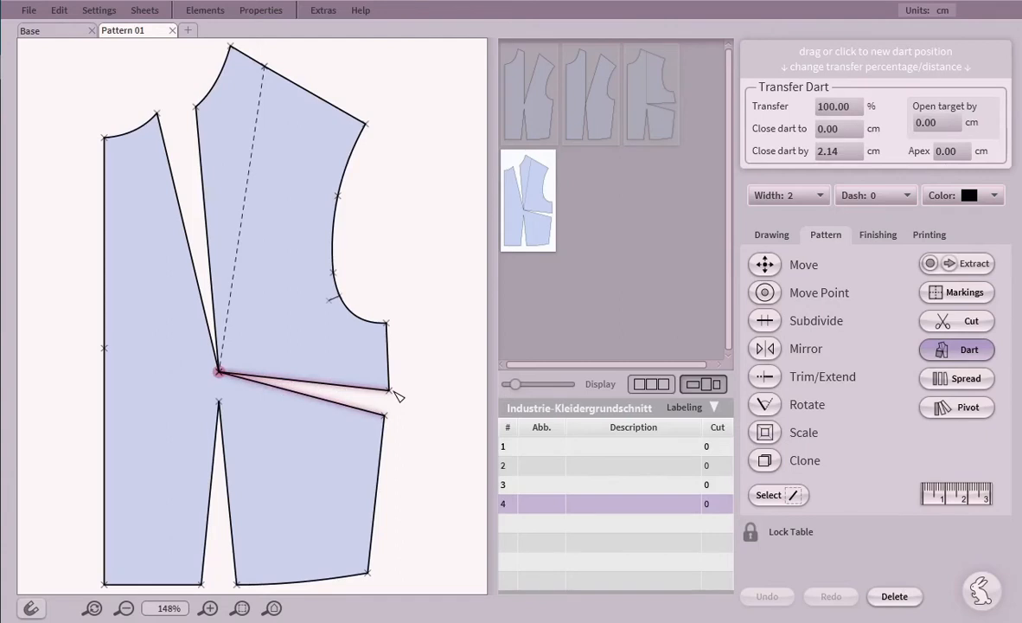
pyautogui.click(862, 127)
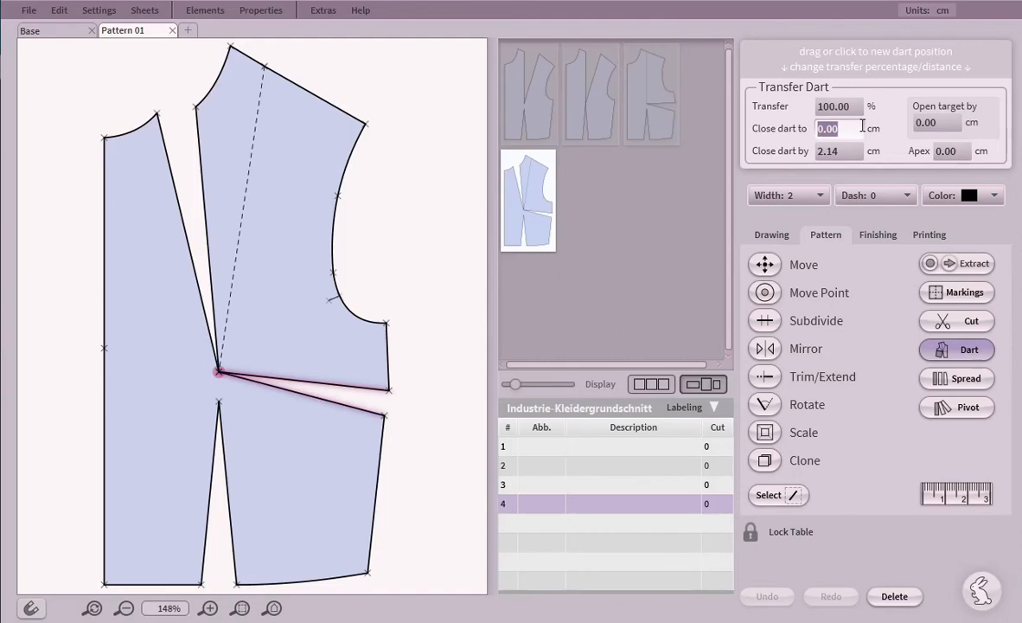
pyautogui.write('1.3')
pyautogui.press('Return')
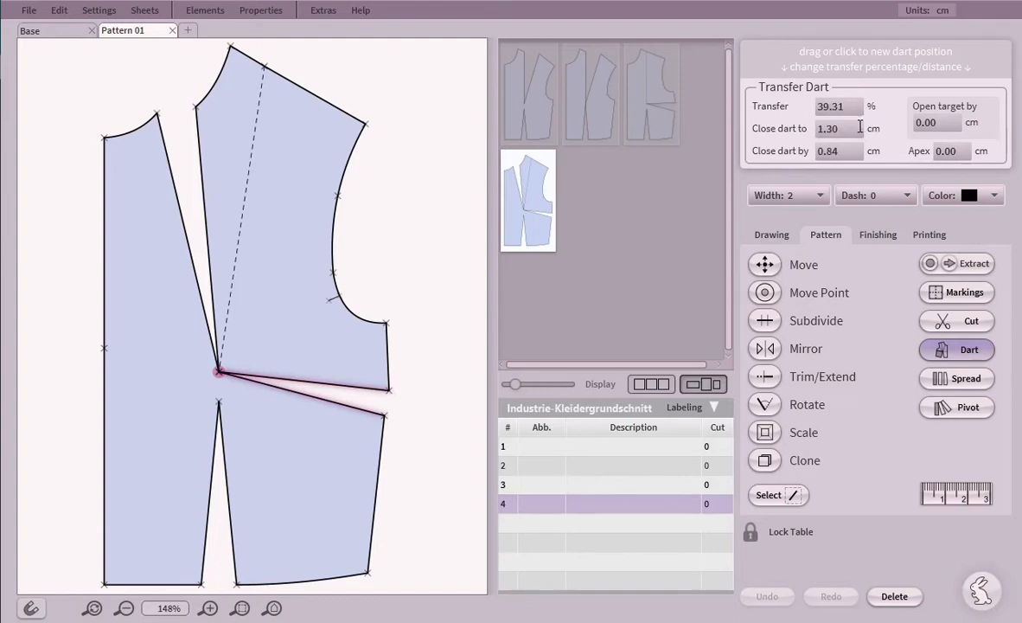
pyautogui.click(332, 240)
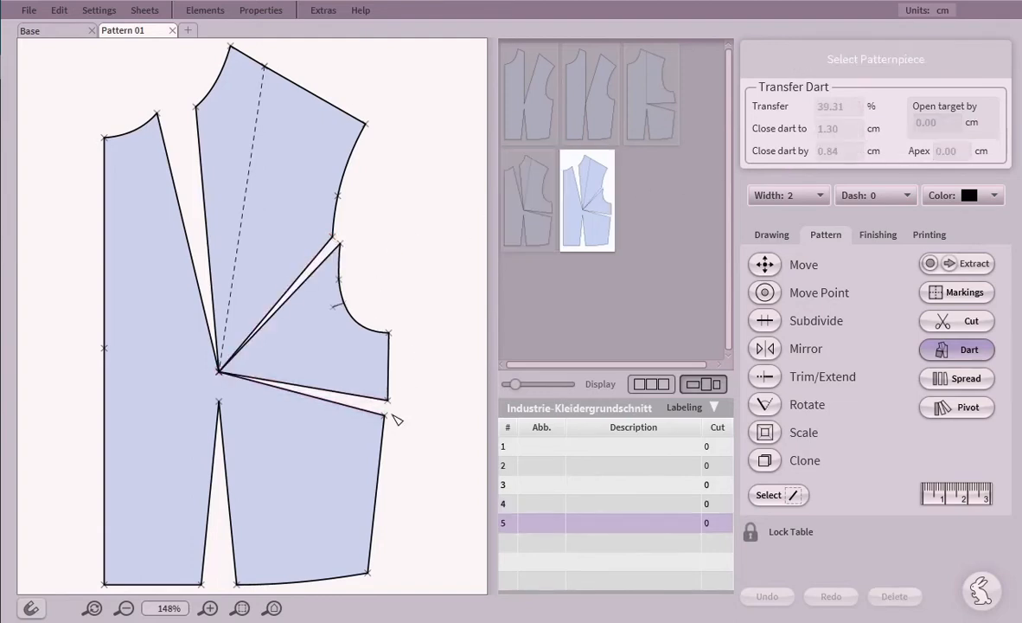
# - Measure the remaining opening of the side seam dart between the ends of its legs
pyautogui.scroll(5, 393, 419)
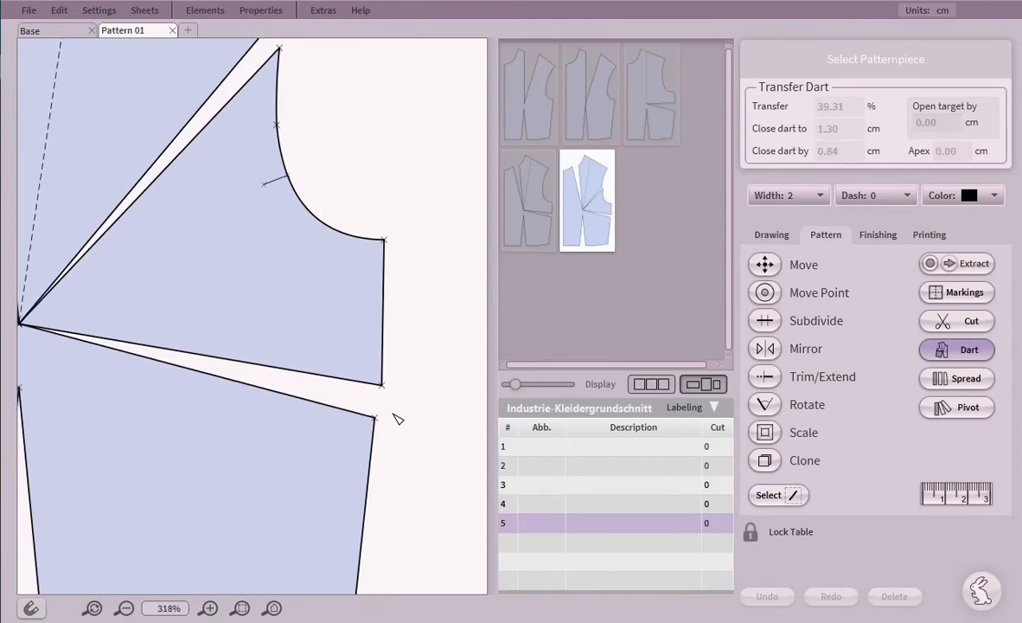
pyautogui.click(956, 494)
pyautogui.moveTo(353, 423); pyautogui.dragTo(369, 353)
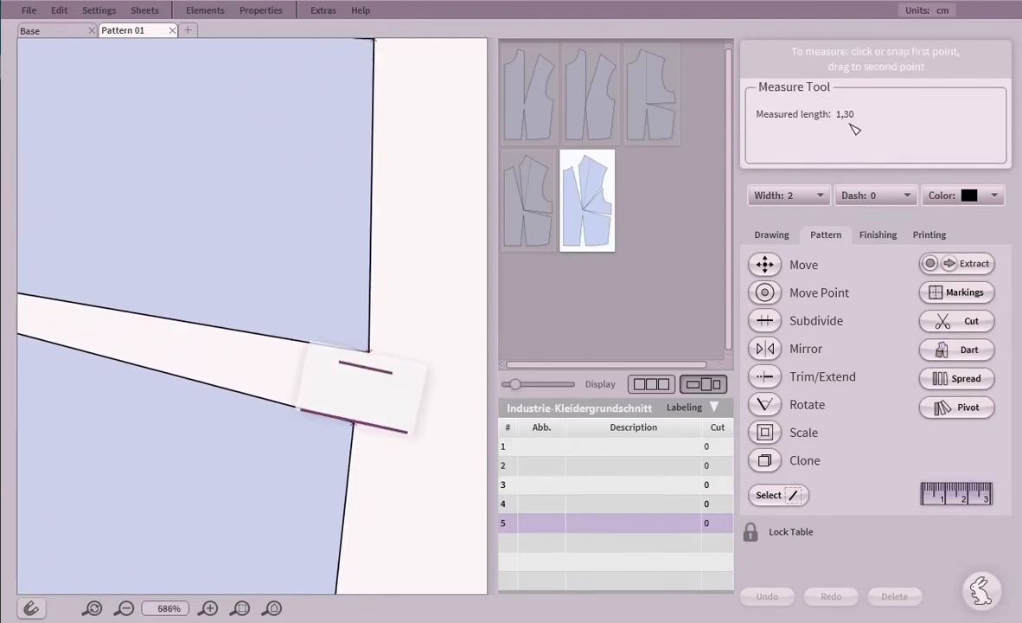
pyautogui.click(413, 492)
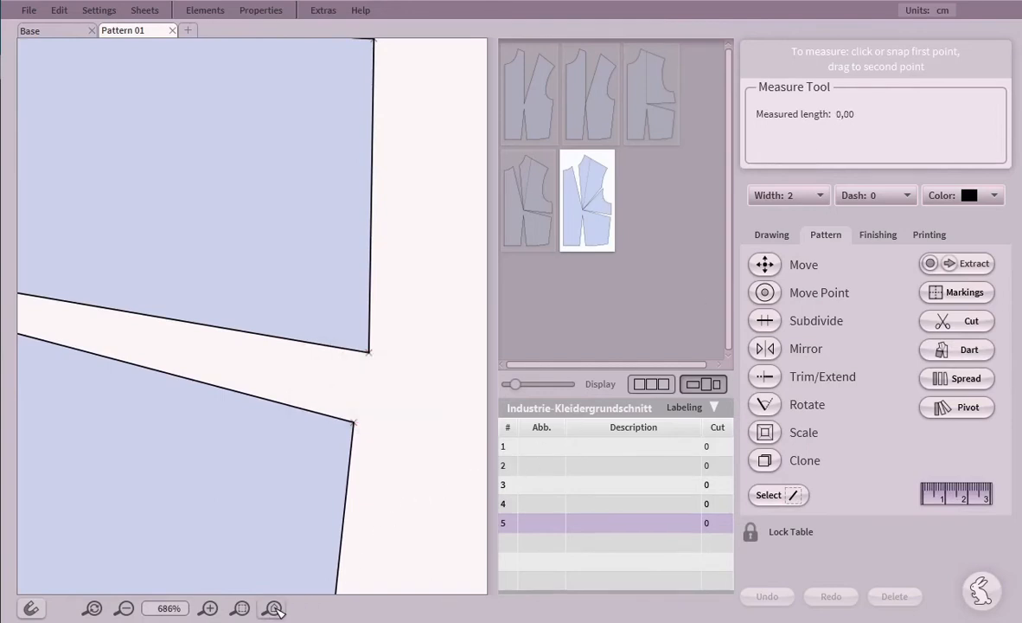
pyautogui.click(274, 608)
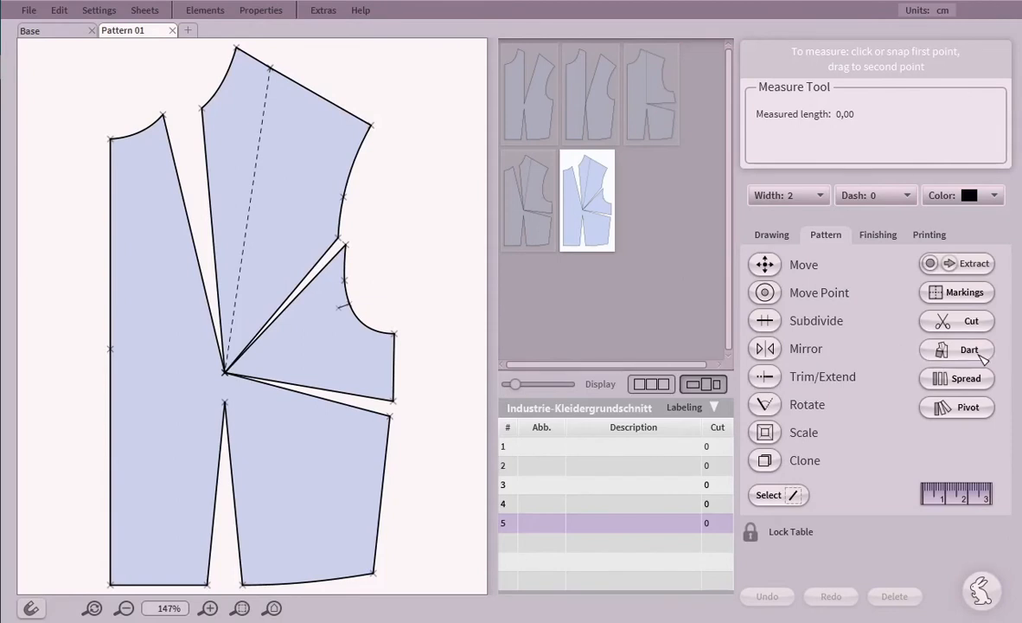
# - Transfer part of the waist dart to the centre front, closing it by 1 cm about its own tip and fixing the leg nearer the centre front
pyautogui.click(976, 352)
pyautogui.click(272, 437)
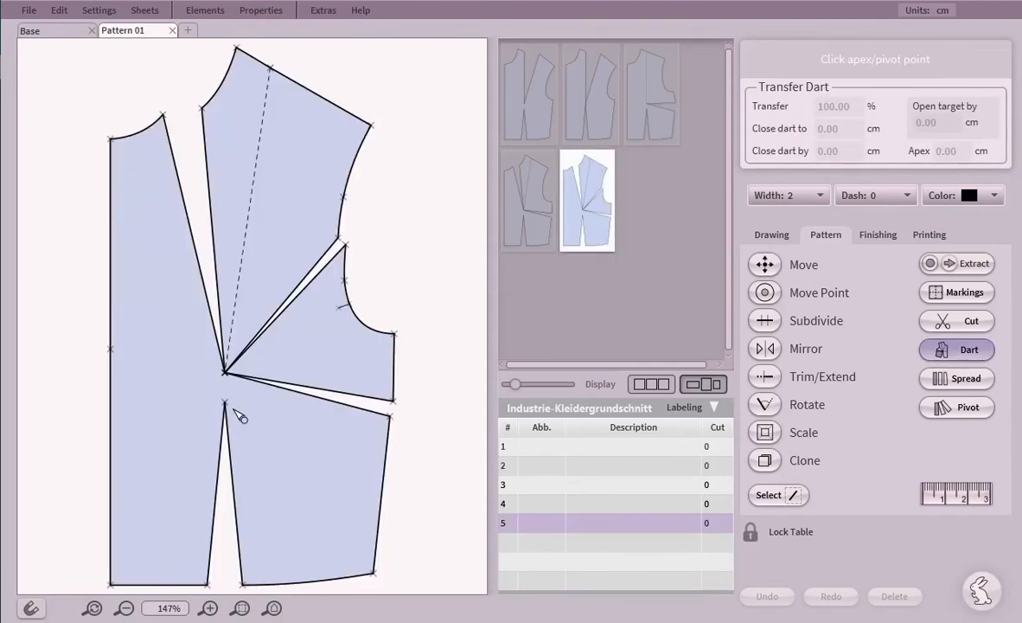
pyautogui.click(224, 403)
pyautogui.click(219, 478)
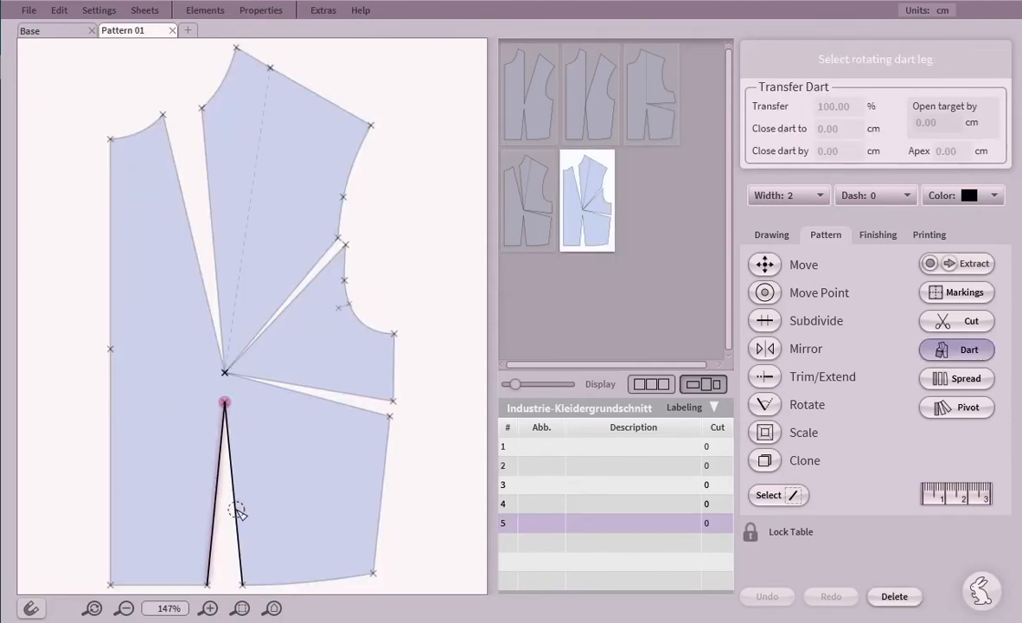
pyautogui.click(237, 512)
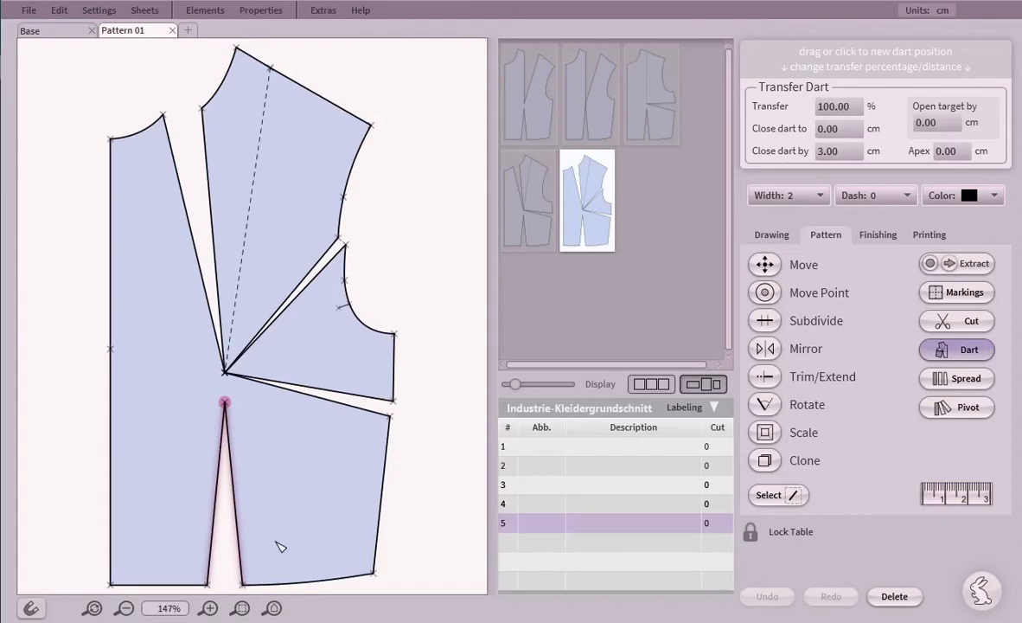
pyautogui.click(851, 151)
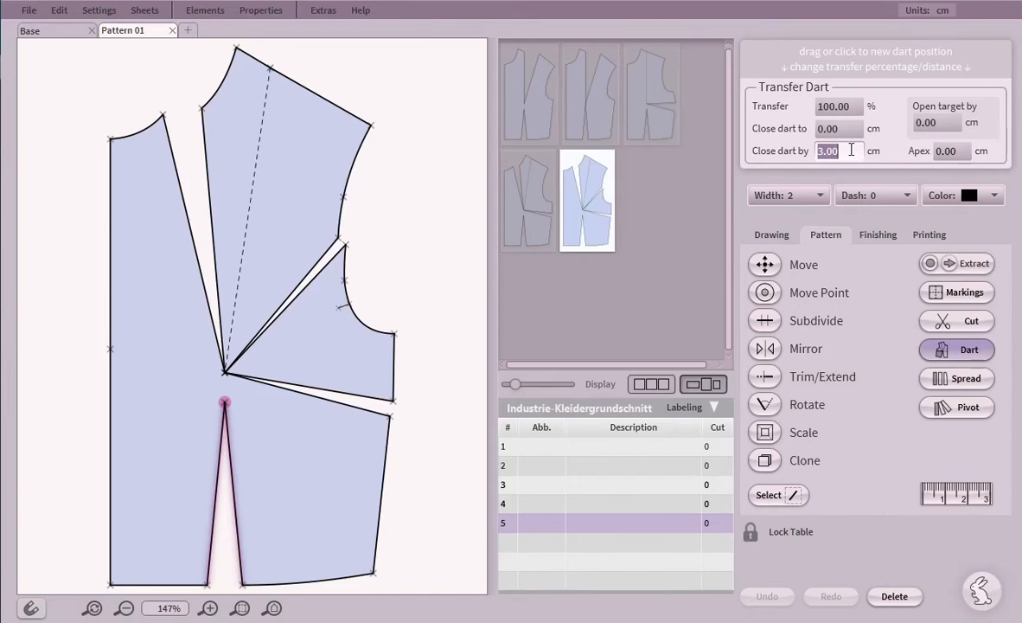
pyautogui.write('1')
pyautogui.press('Return')
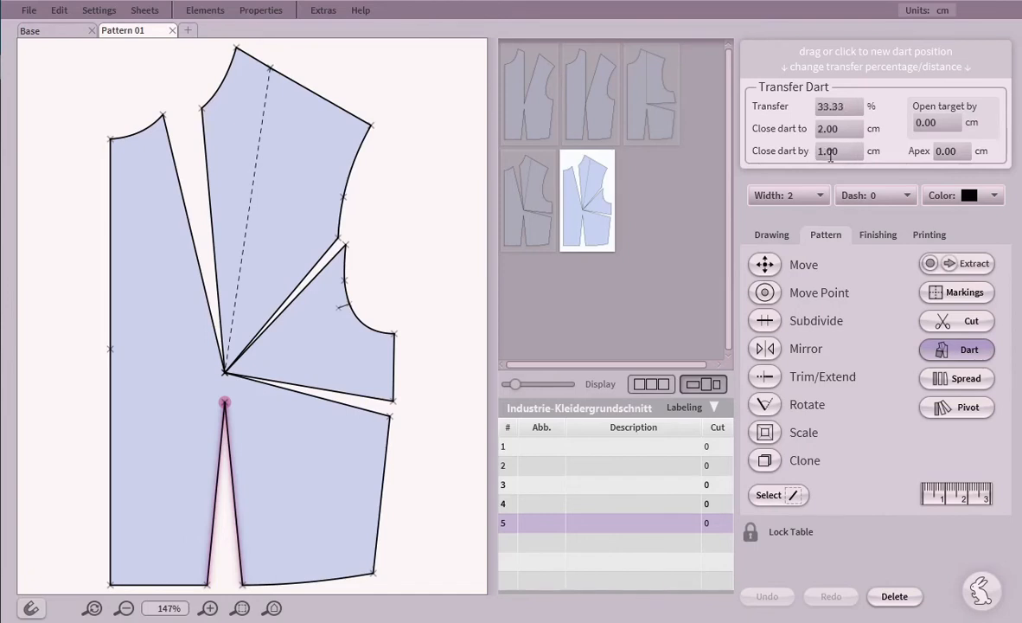
pyautogui.click(113, 424)
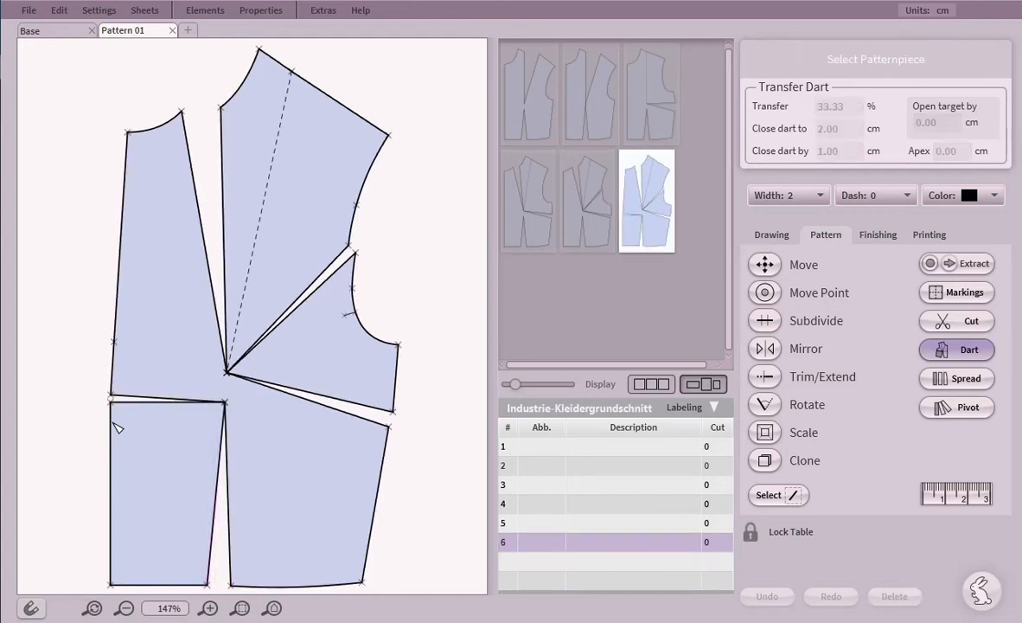
# - Measure the remaining opening of the waist dart at the waistline
pyautogui.click(951, 492)
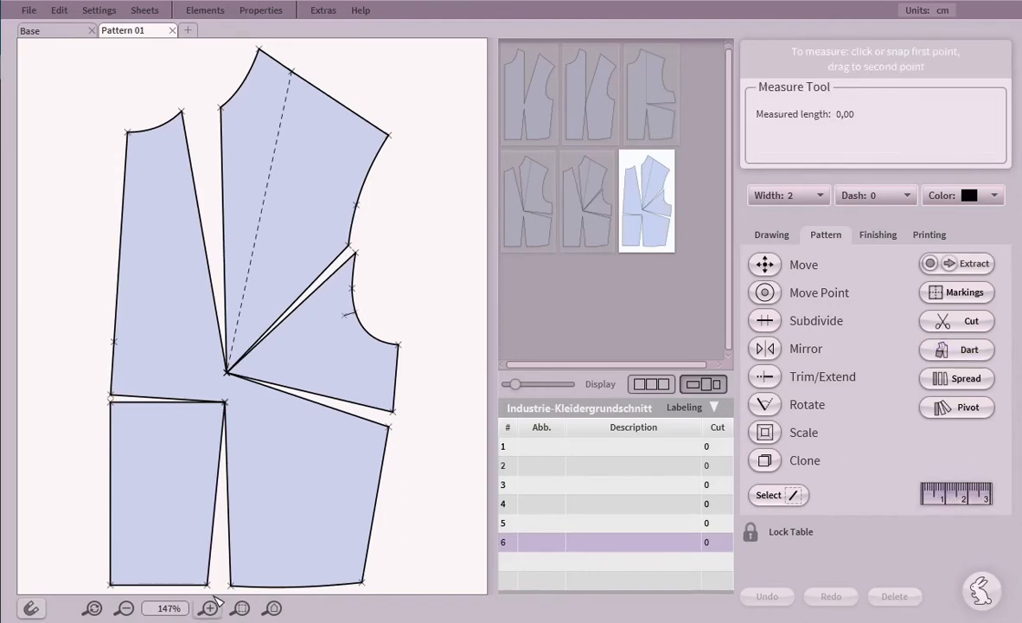
pyautogui.scroll(5, 217, 581)
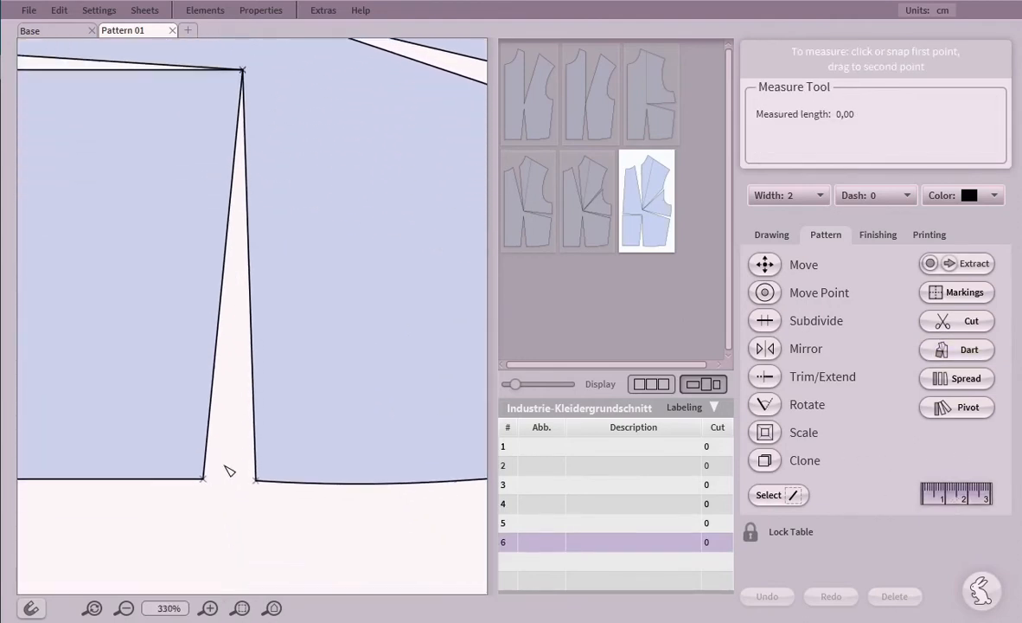
pyautogui.scroll(3, 229, 471)
pyautogui.moveTo(194, 488); pyautogui.dragTo(273, 491)
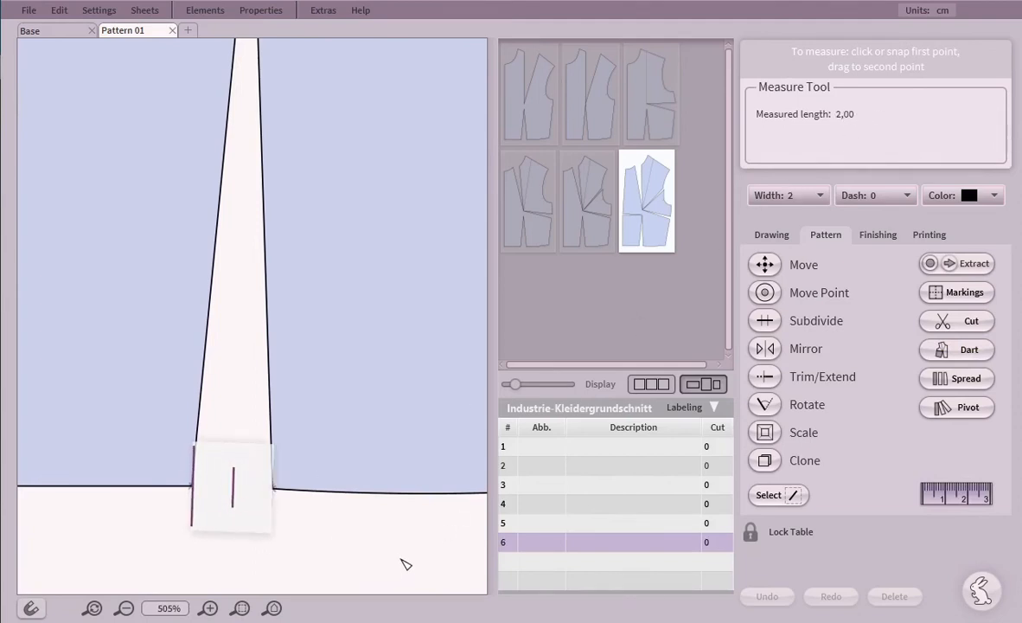
pyautogui.click(363, 517)
pyautogui.click(273, 608)
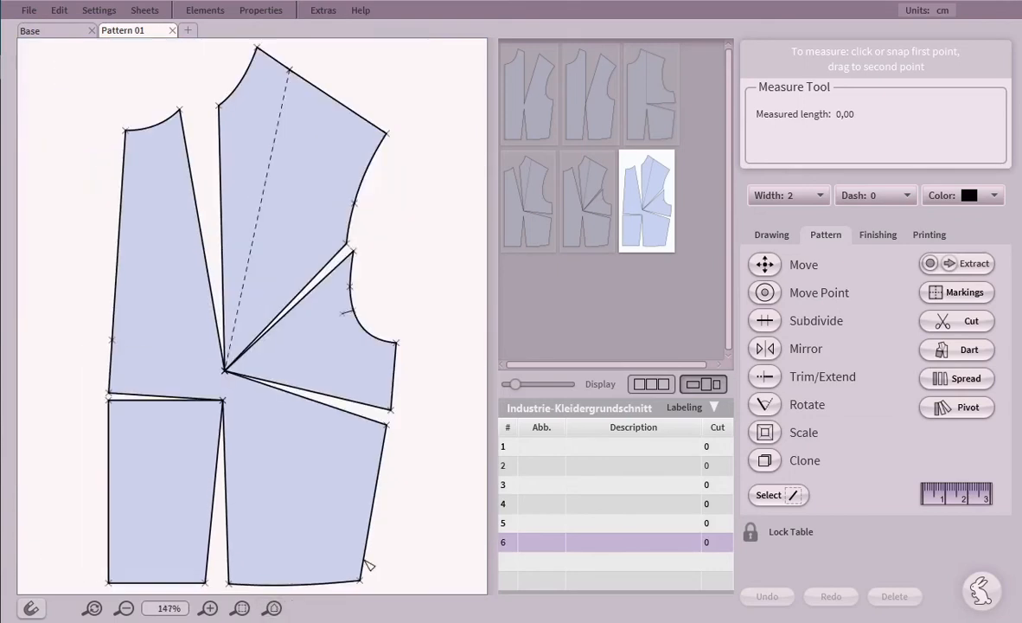
# - Add the second extracted front bodice, with the joined darts, to a new sheet as a pattern piece
pyautogui.rightClick(592, 87)
pyautogui.click(610, 92)
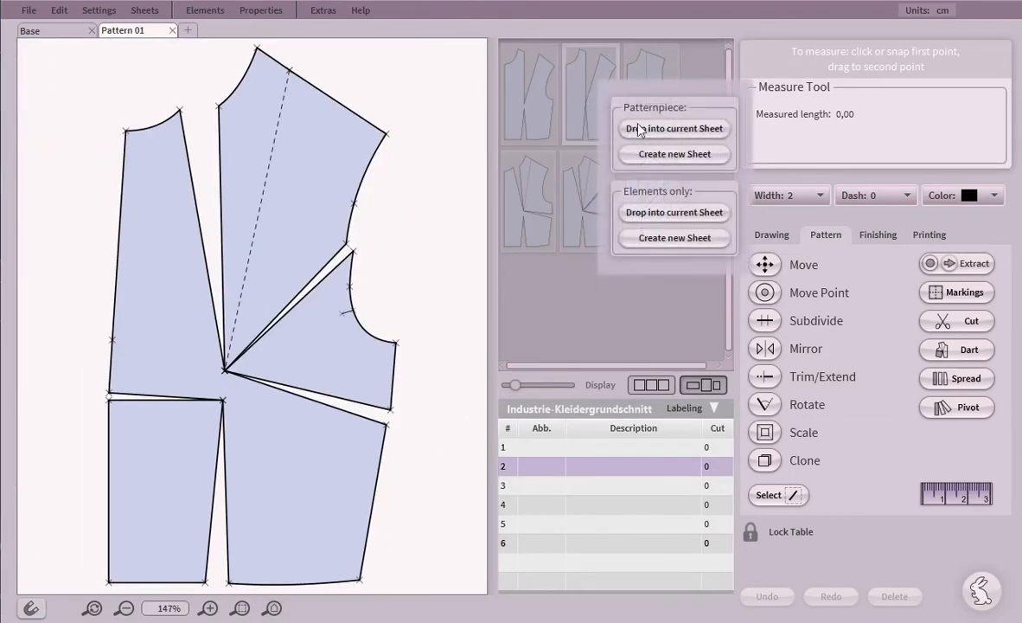
pyautogui.click(646, 154)
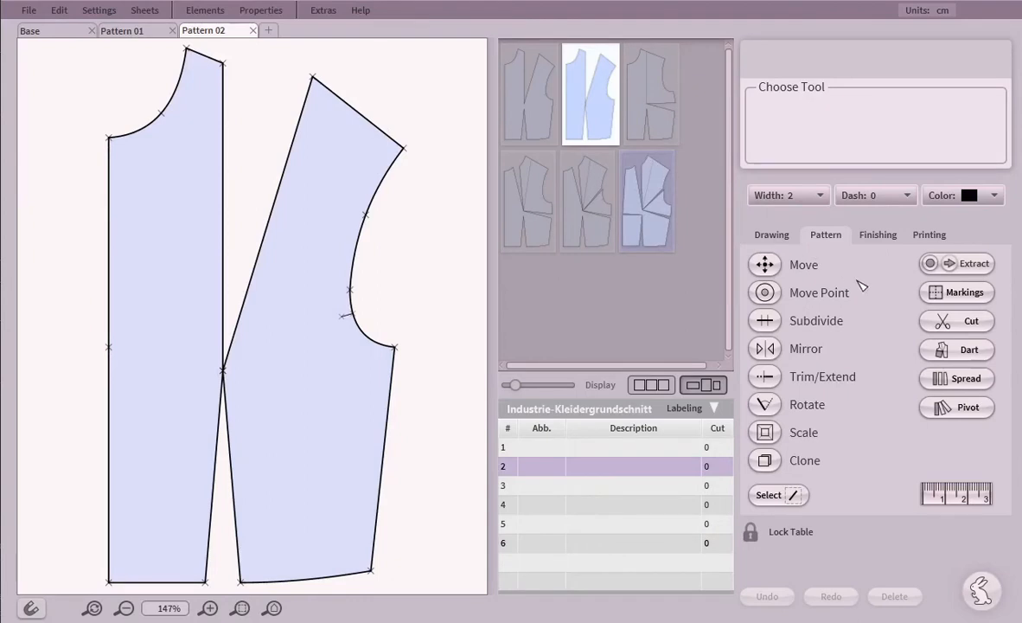
# - Transfer the whole shoulder dart into the existing waist dart about the shared apex, keeping the leg nearer the centre front fixed
pyautogui.click(936, 350)
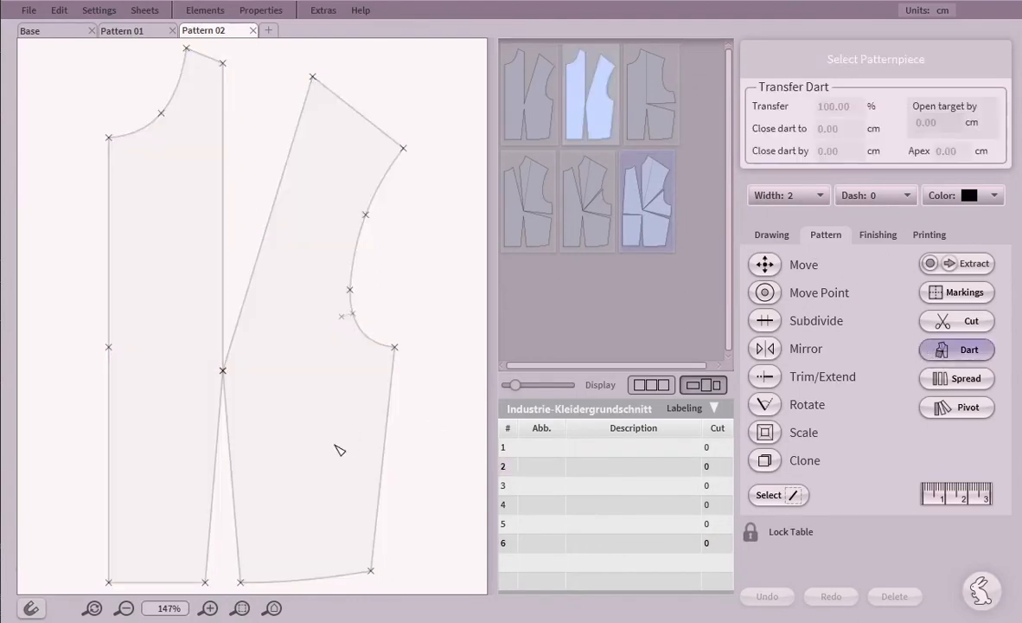
pyautogui.click(268, 401)
pyautogui.click(224, 369)
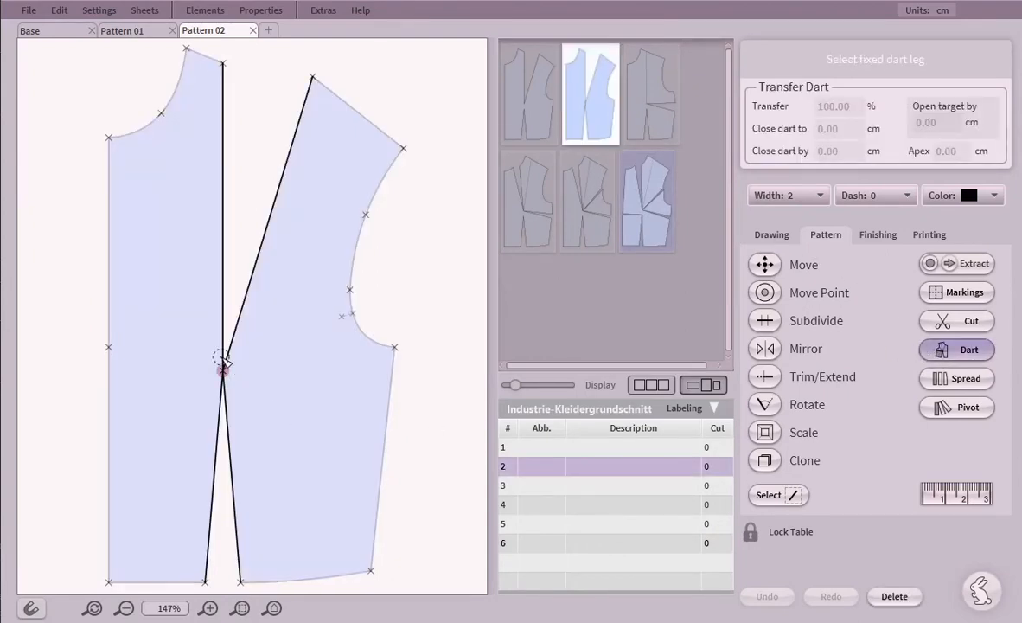
pyautogui.click(222, 275)
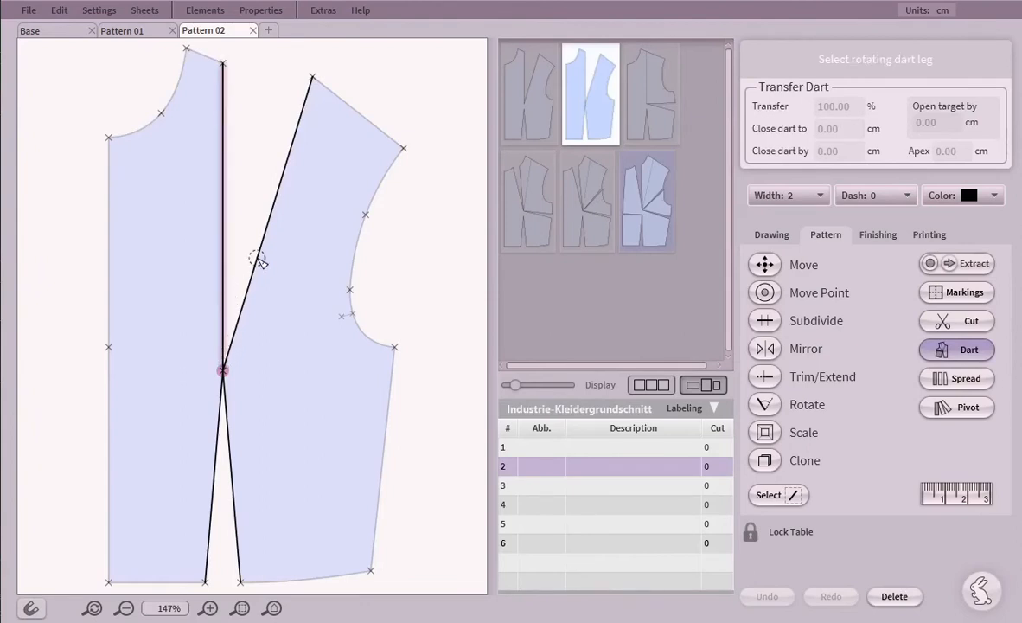
pyautogui.click(259, 259)
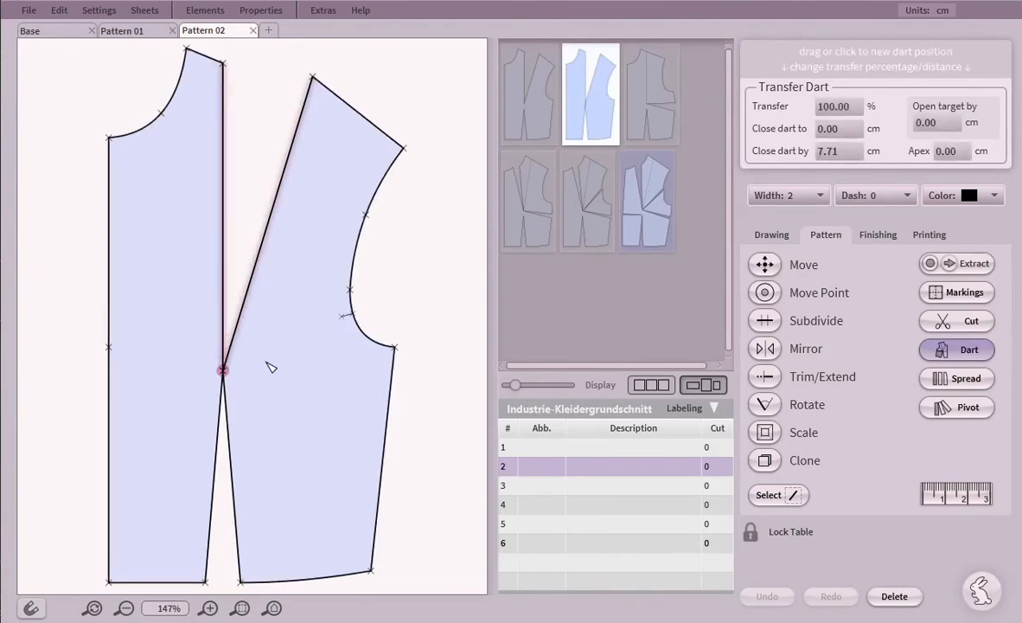
pyautogui.click(242, 582)
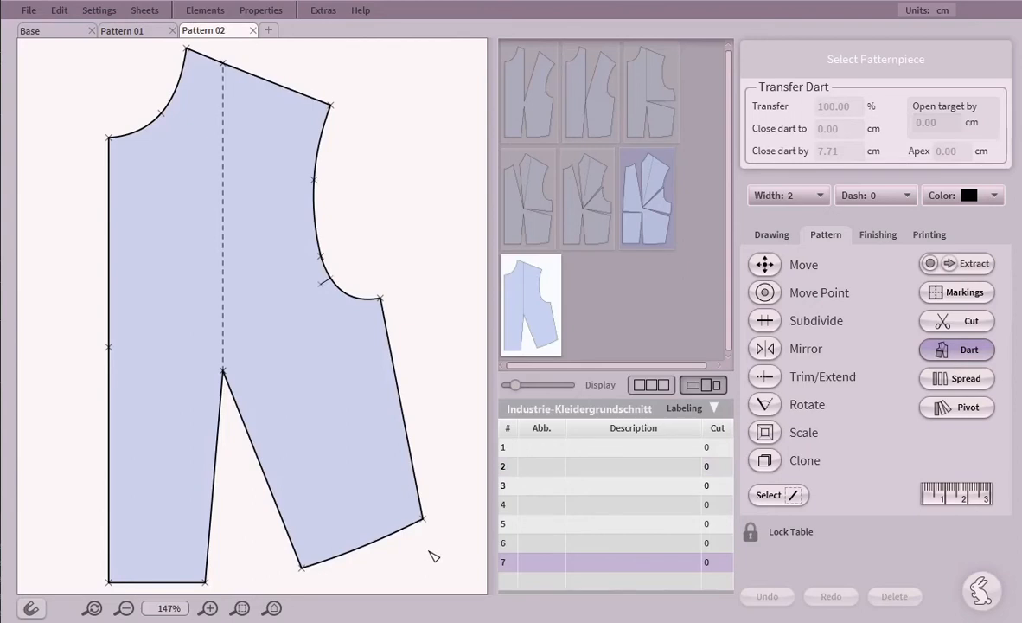
# - Add the untransferred front bodice with joined darts to another new sheet as a pattern piece
pyautogui.click(582, 104)
pyautogui.rightClick(582, 104)
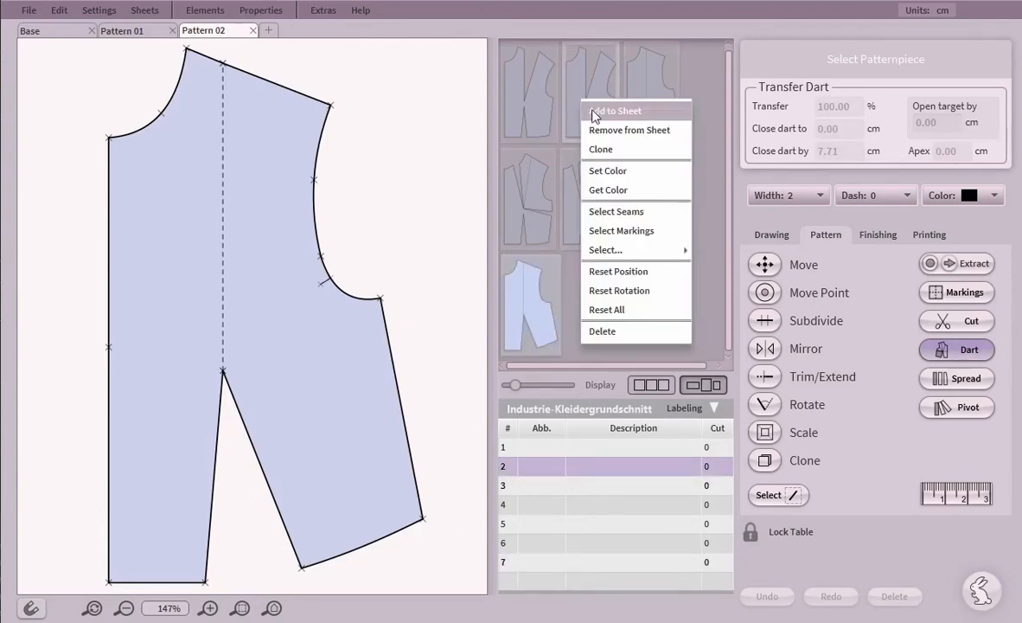
pyautogui.click(593, 109)
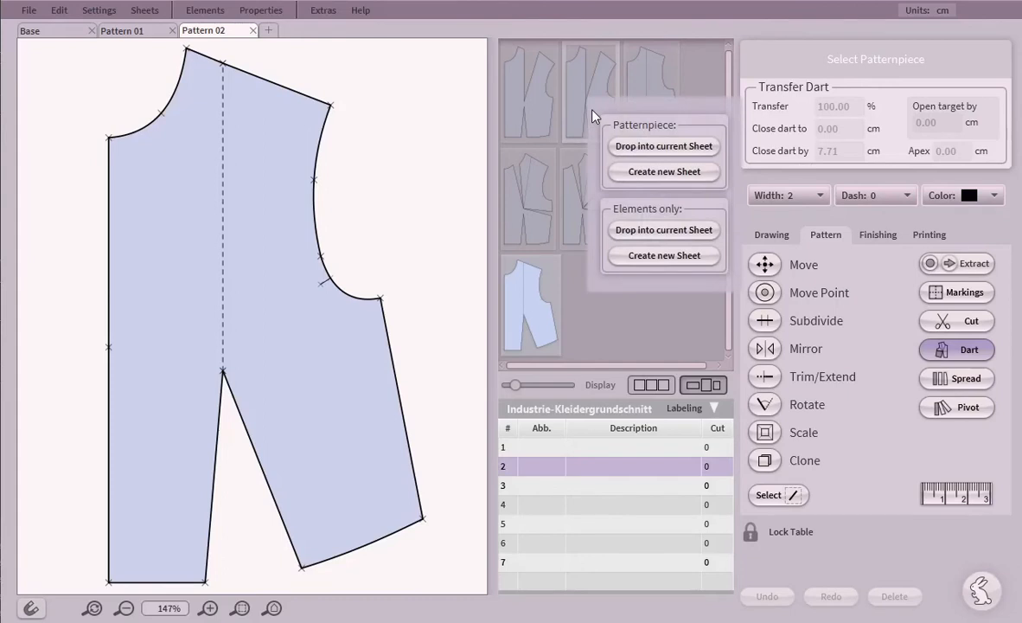
pyautogui.click(644, 172)
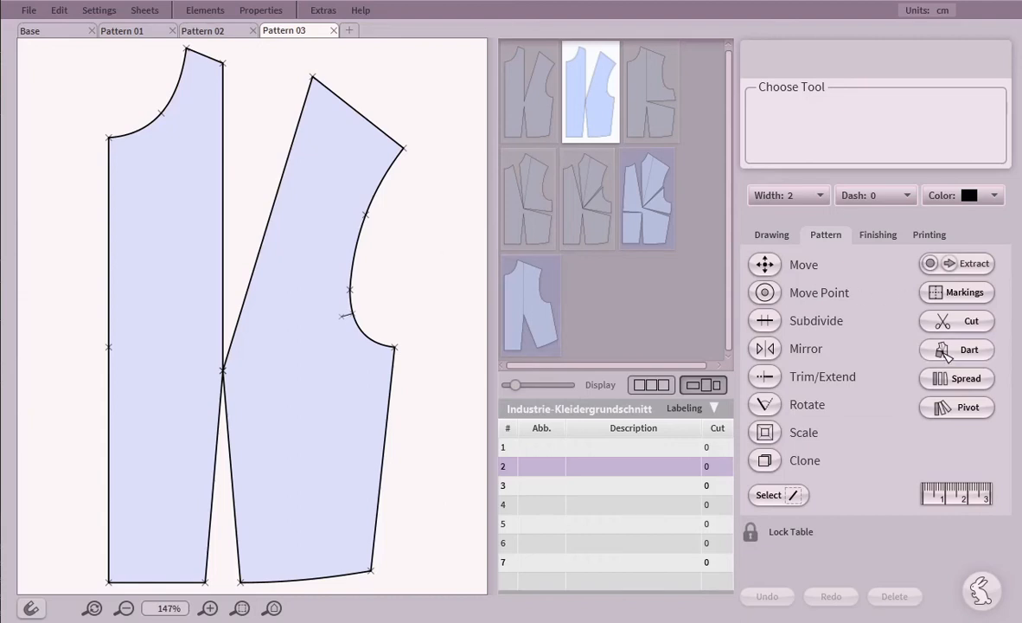
# - Transfer part of the shoulder dart to the armhole, opening the target by 1.5 cm and fixing the leg nearer the centre front
pyautogui.click(969, 349)
pyautogui.click(270, 397)
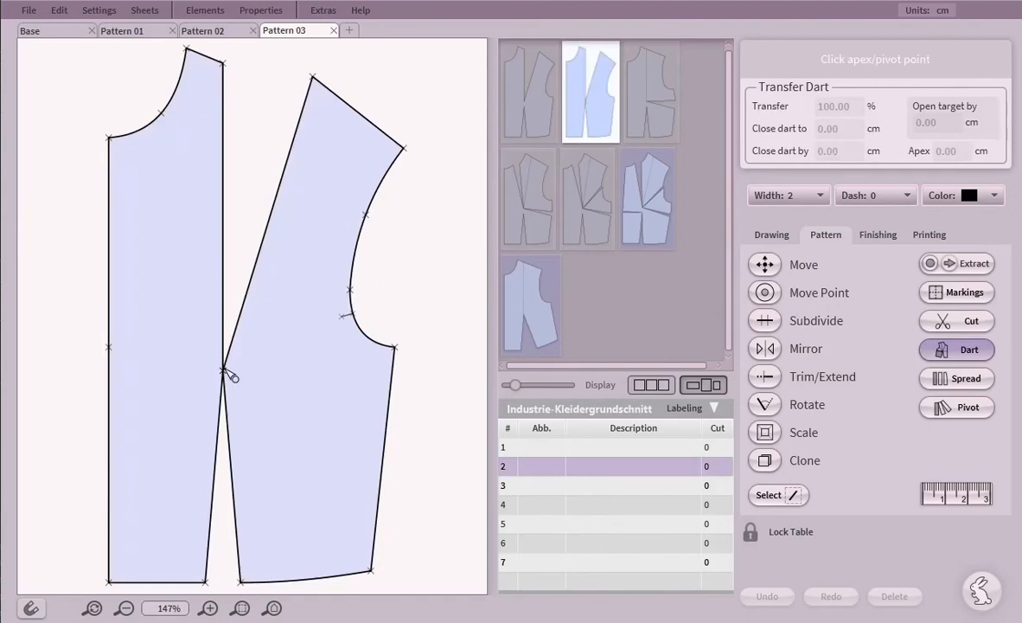
pyautogui.click(223, 372)
pyautogui.click(223, 294)
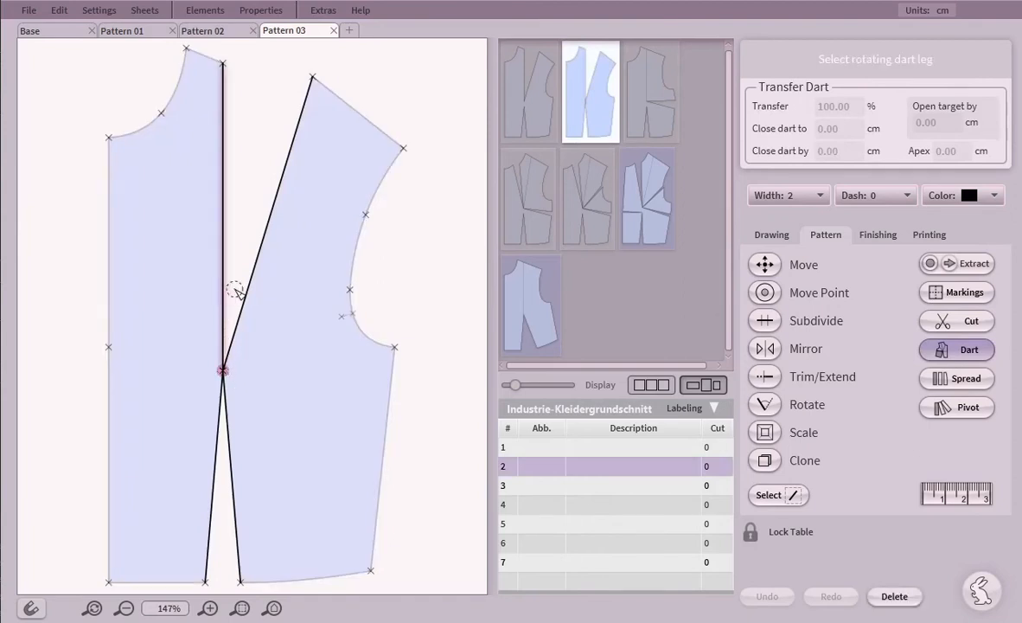
pyautogui.click(257, 272)
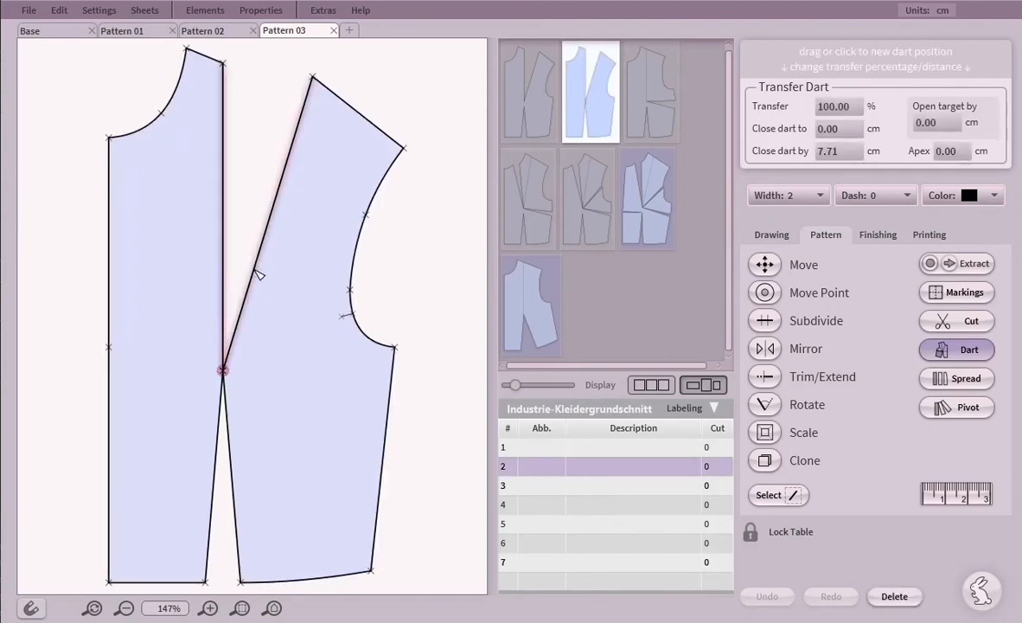
pyautogui.click(950, 123)
pyautogui.write('1.5')
pyautogui.press('Return')
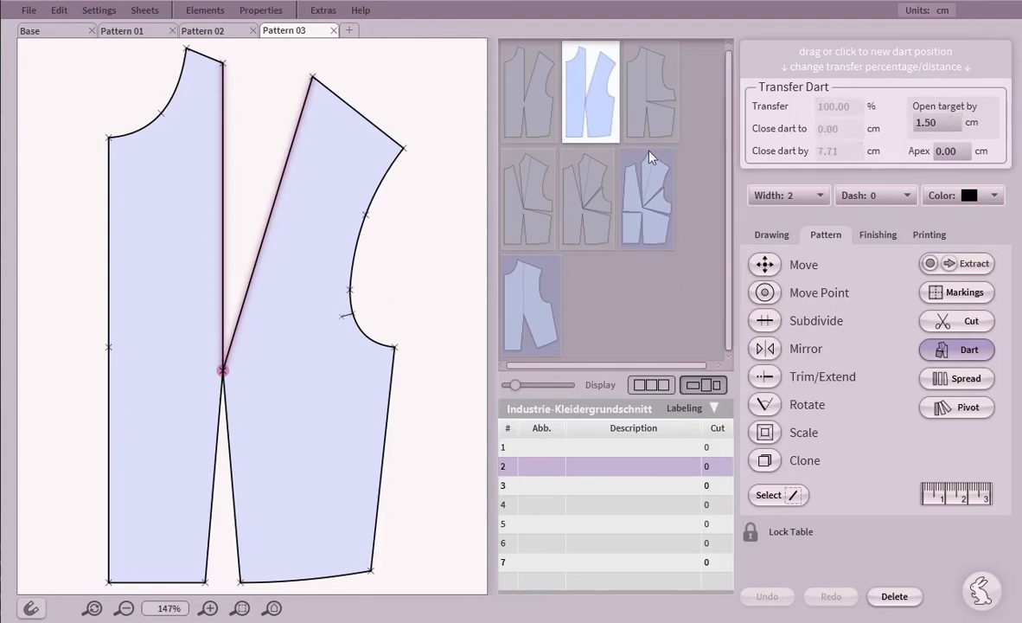
pyautogui.click(354, 260)
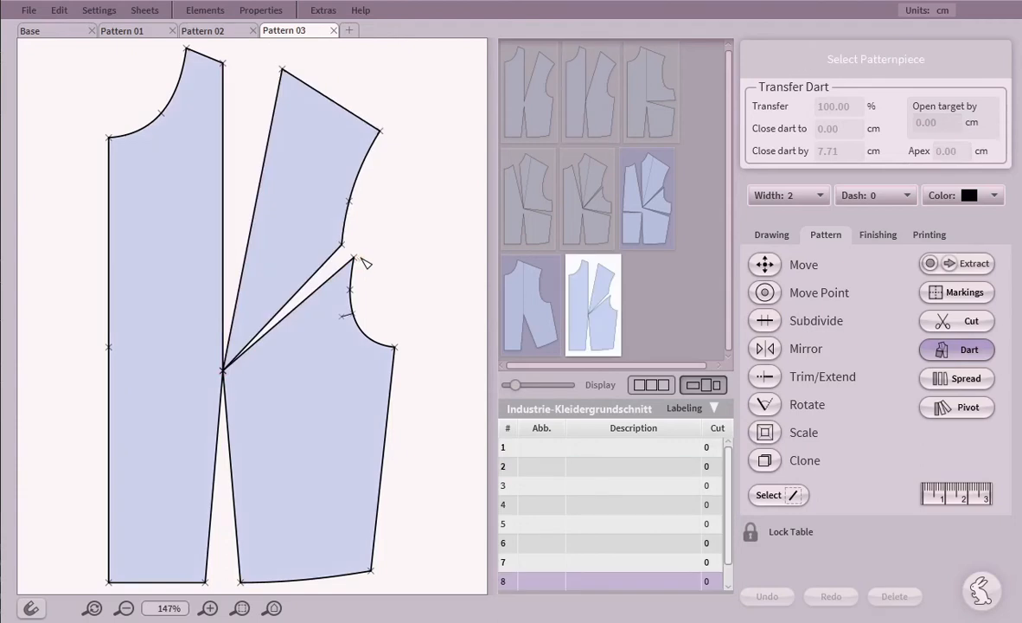
# - Measure the opening of the new armhole dart between its two leg ends at the armhole edge
pyautogui.click(934, 493)
pyautogui.scroll(7, 350, 257)
pyautogui.scroll(1, 351, 257)
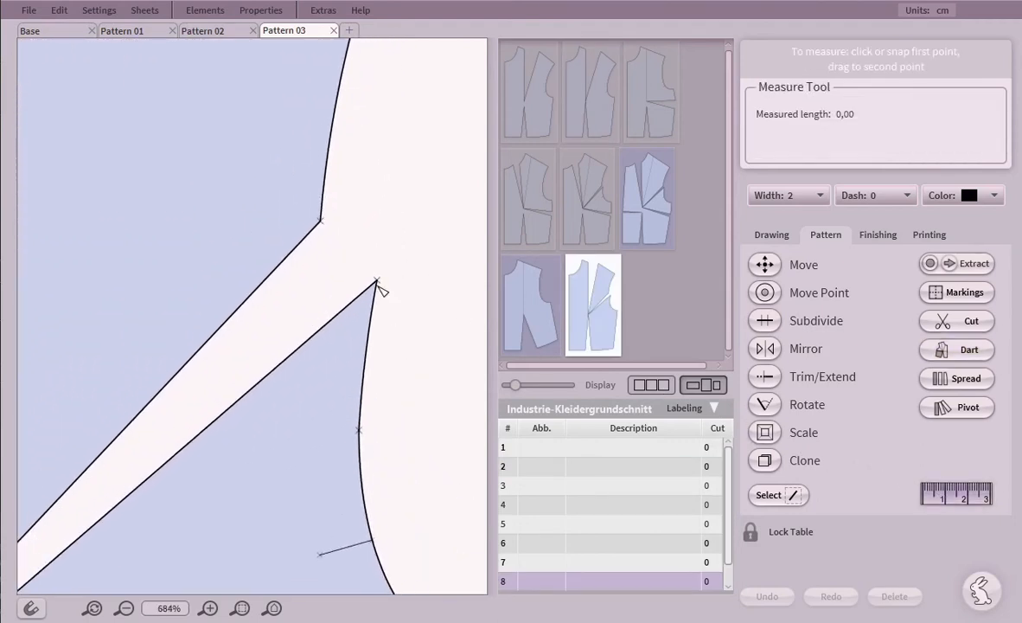
pyautogui.moveTo(373, 278); pyautogui.dragTo(327, 228)
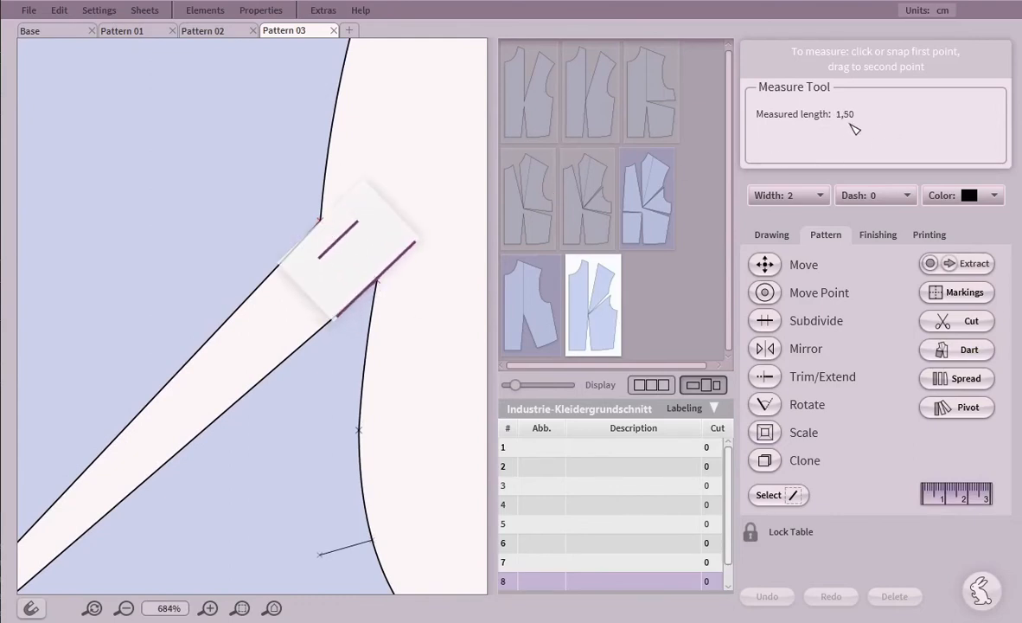
pyautogui.click(429, 373)
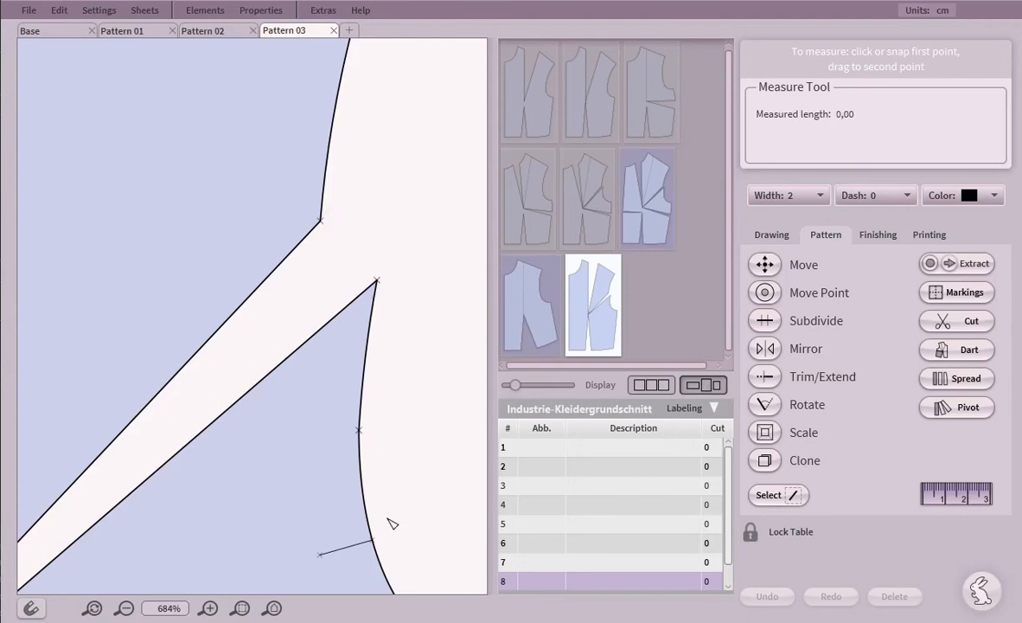
pyautogui.click(274, 609)
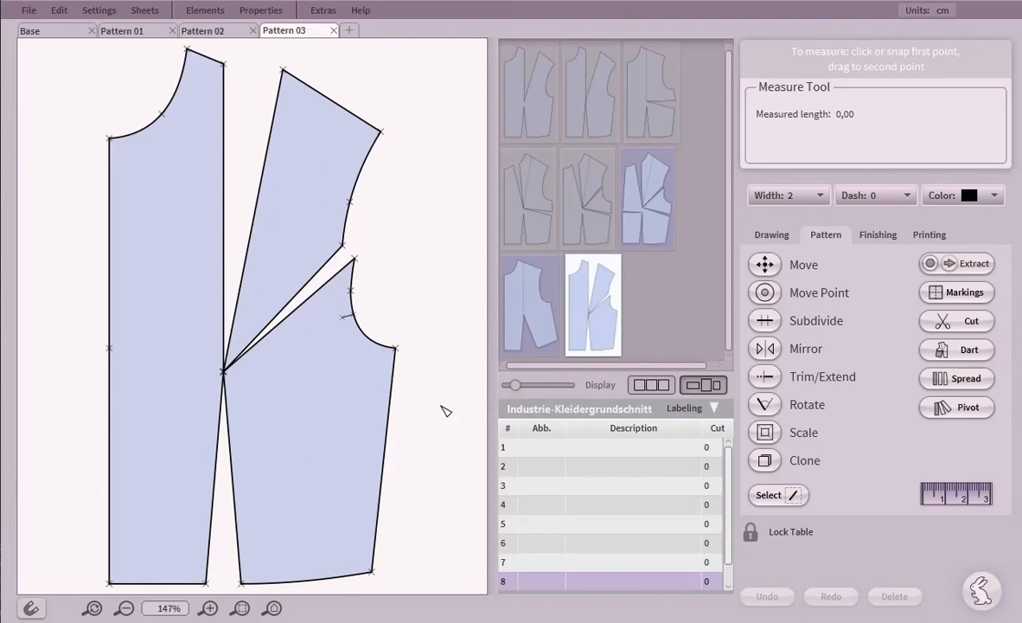
# - Show the Base sheet faintly in the background and compare the bodices on Pattern 01, Pattern 02 and Pattern 03 with it
pyautogui.rightClick(57, 32)
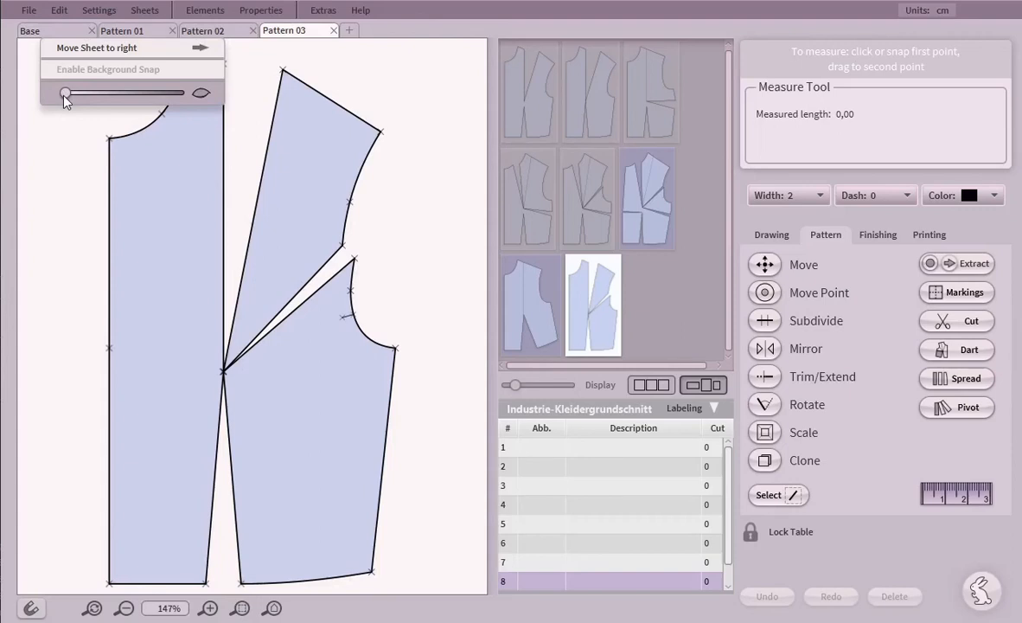
pyautogui.moveTo(64, 93); pyautogui.dragTo(104, 93)
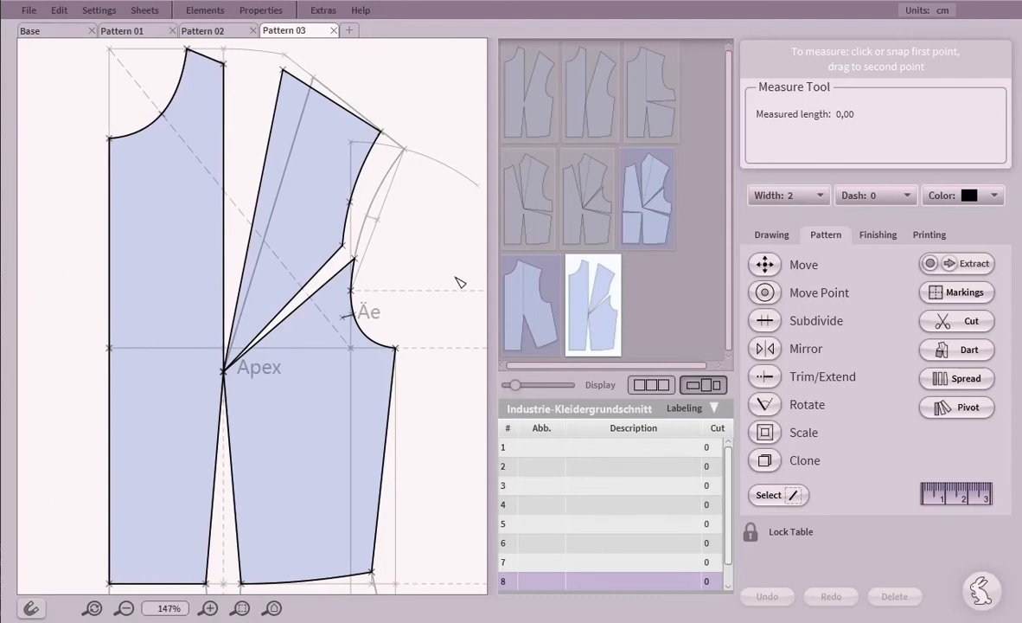
pyautogui.click(273, 609)
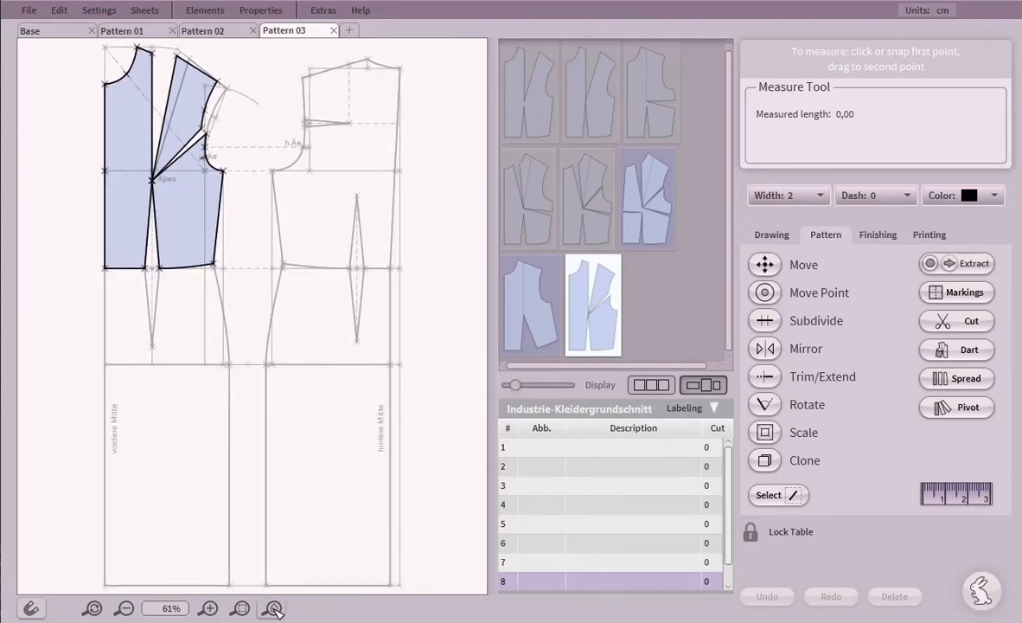
pyautogui.click(225, 29)
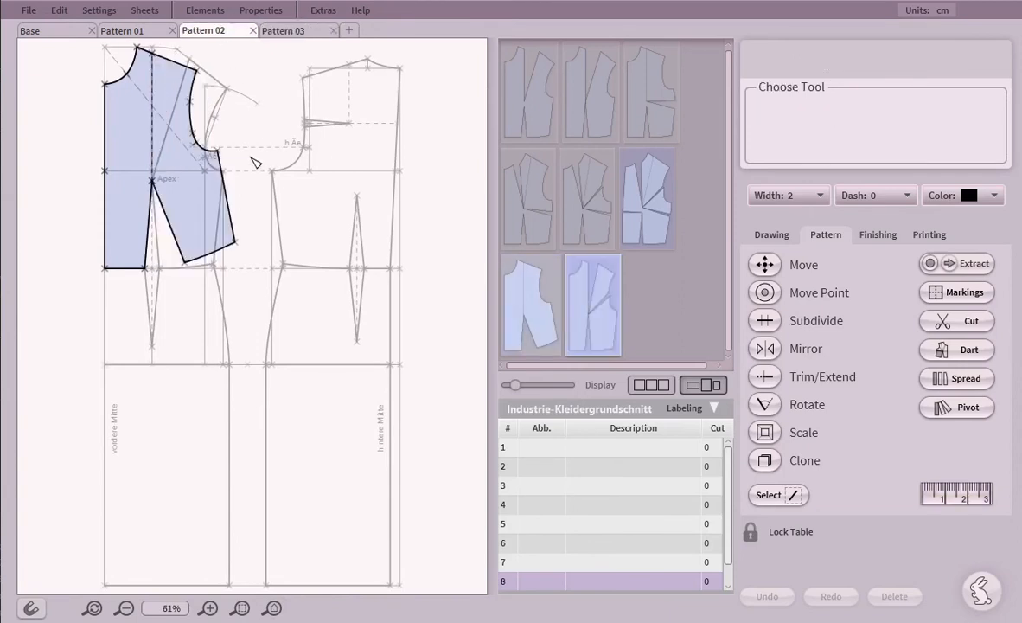
pyautogui.click(155, 28)
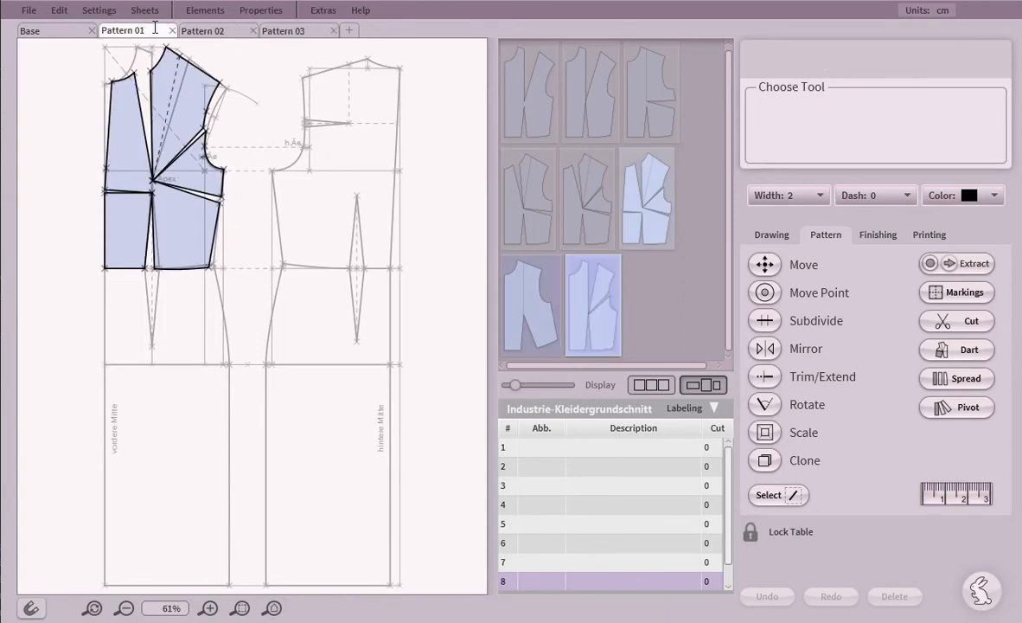
pyautogui.click(215, 31)
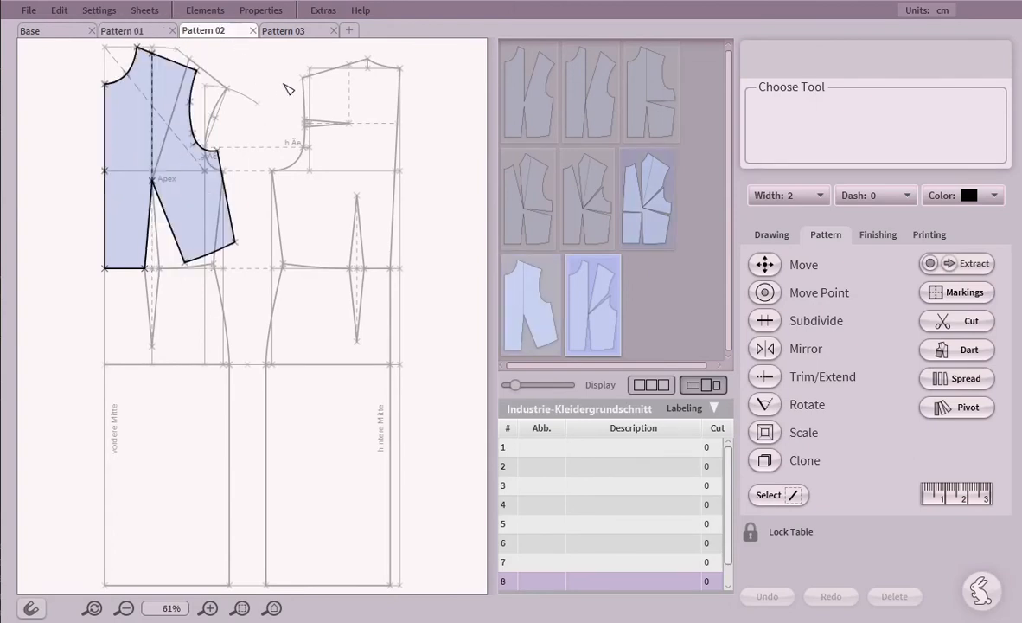
pyautogui.click(292, 31)
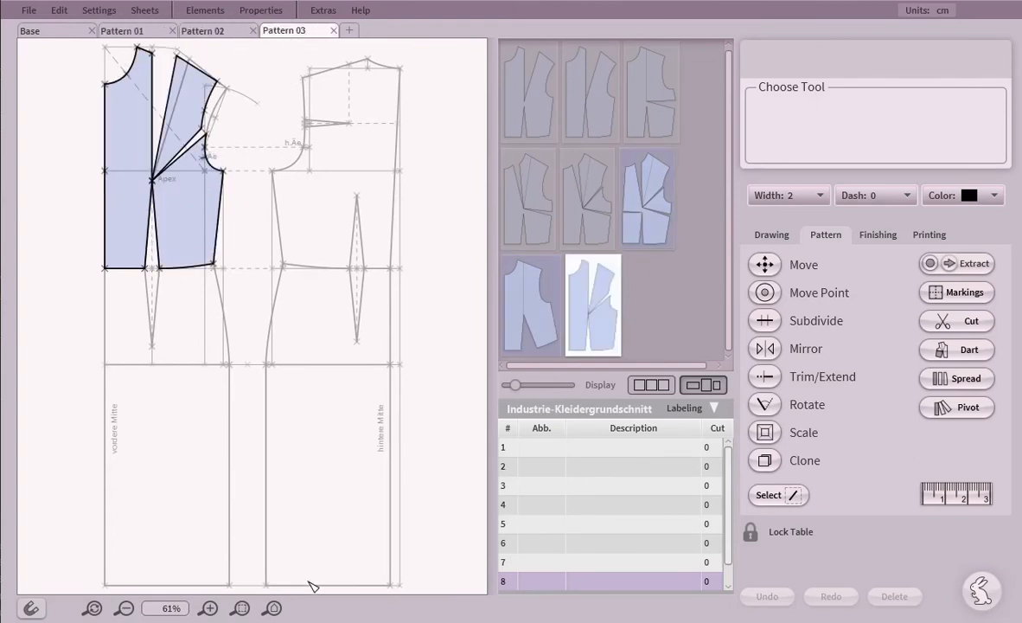
pyautogui.click(273, 607)
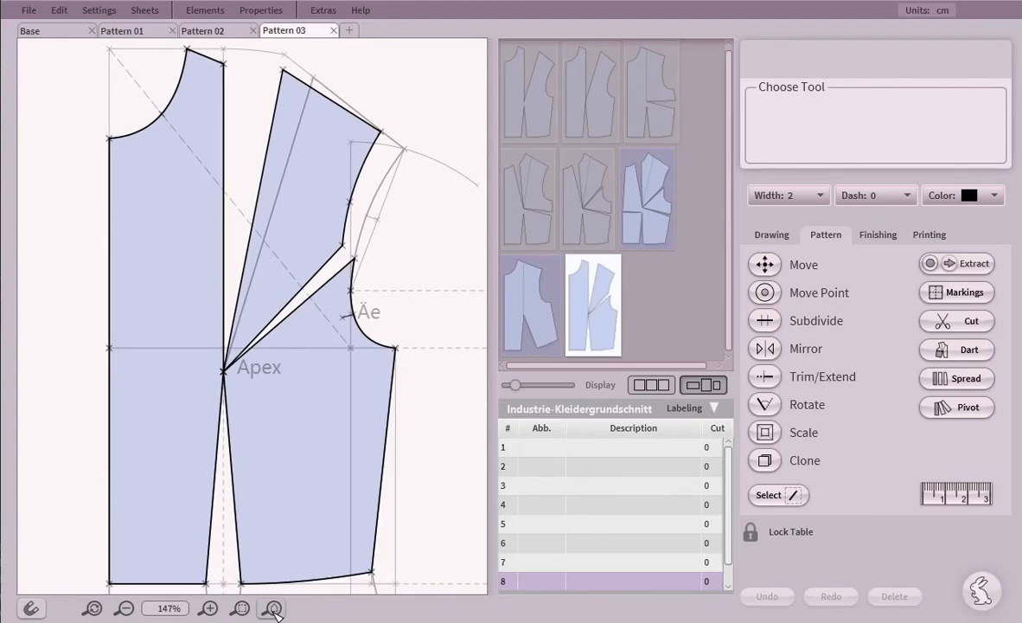
# - Hide the Base sheet from the background
pyautogui.rightClick(49, 33)
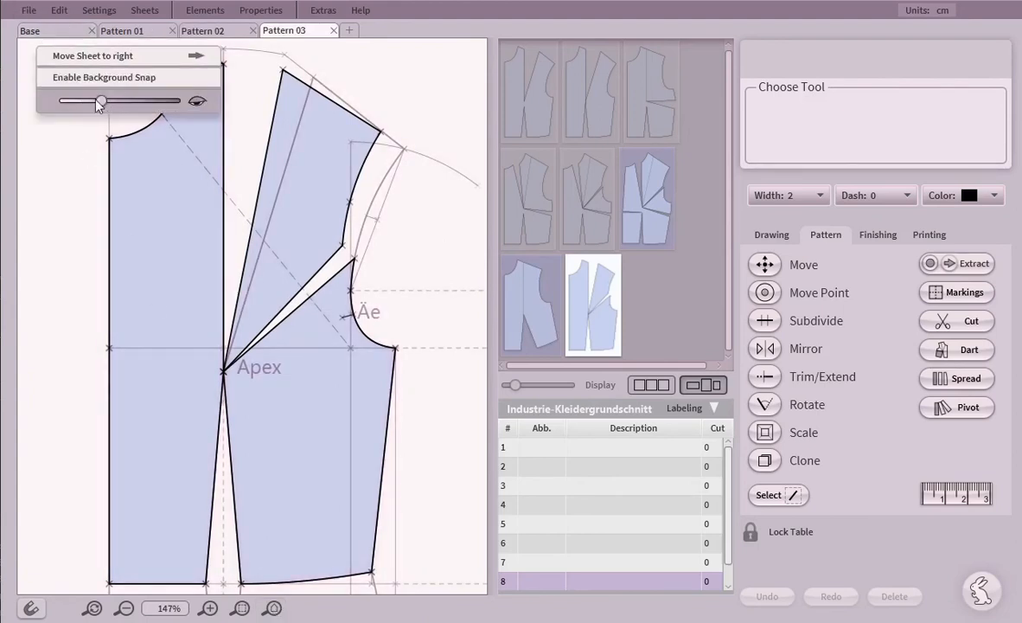
pyautogui.moveTo(98, 103); pyautogui.dragTo(52, 100)
pyautogui.click(50, 219)
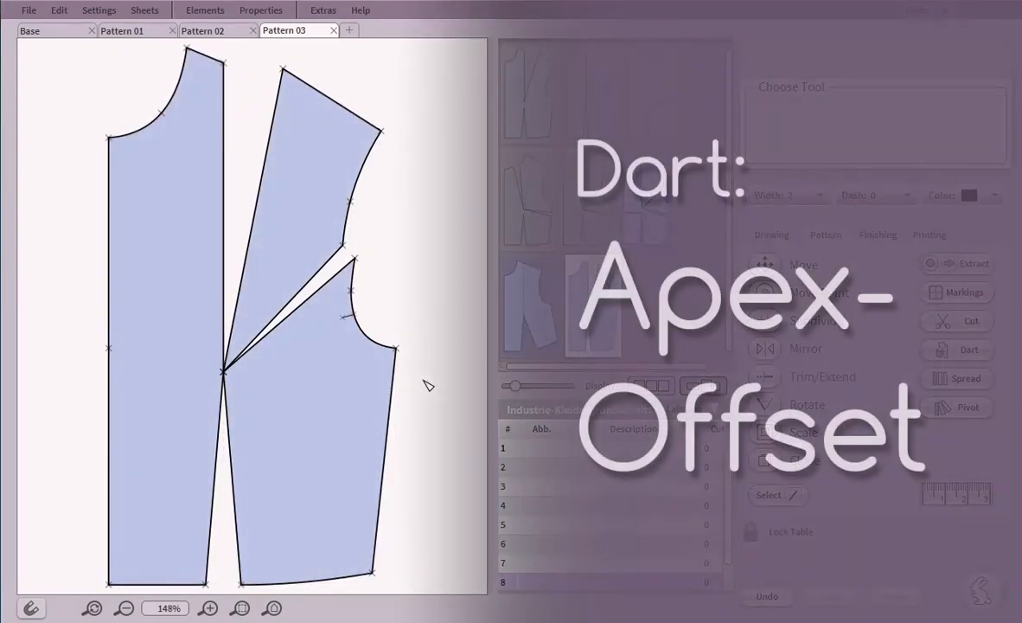
# - Offset the apex of the front bodice's waist dart by 2.5 cm with the Dart tool
pyautogui.click(944, 350)
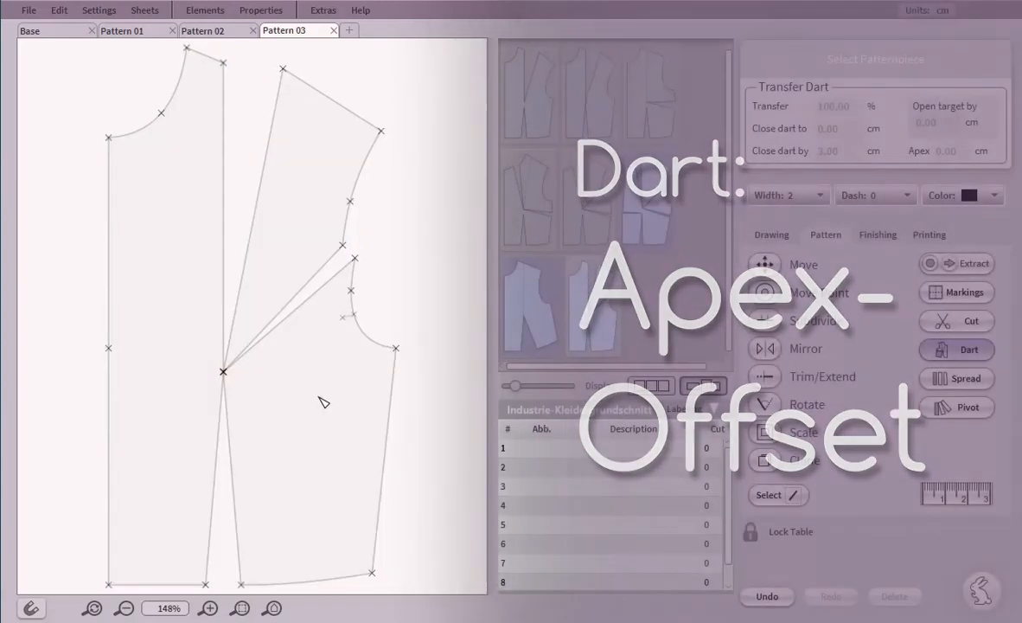
pyautogui.click(298, 400)
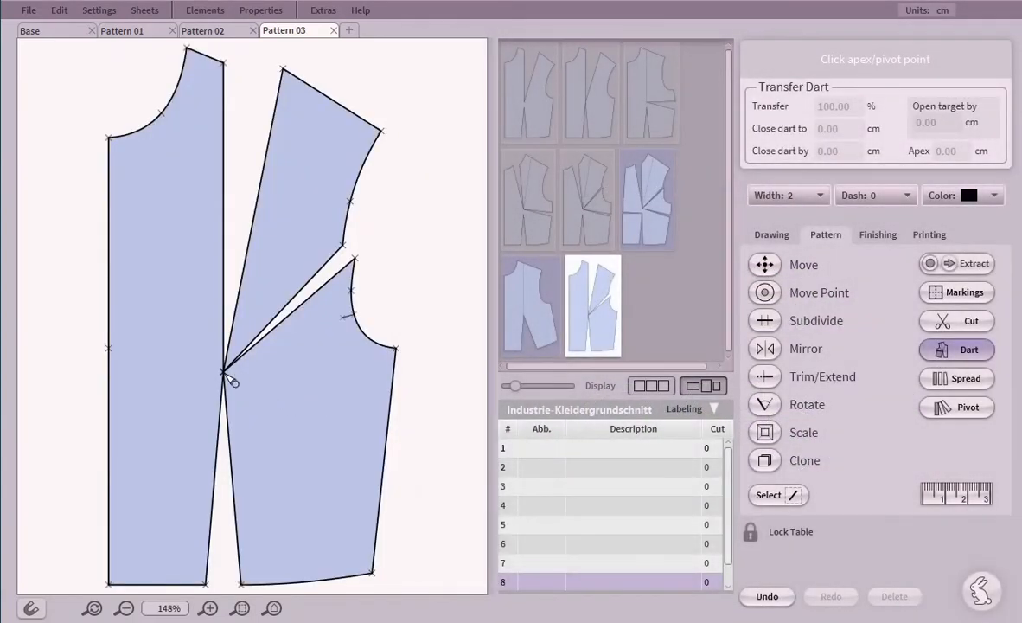
pyautogui.click(224, 372)
pyautogui.click(213, 472)
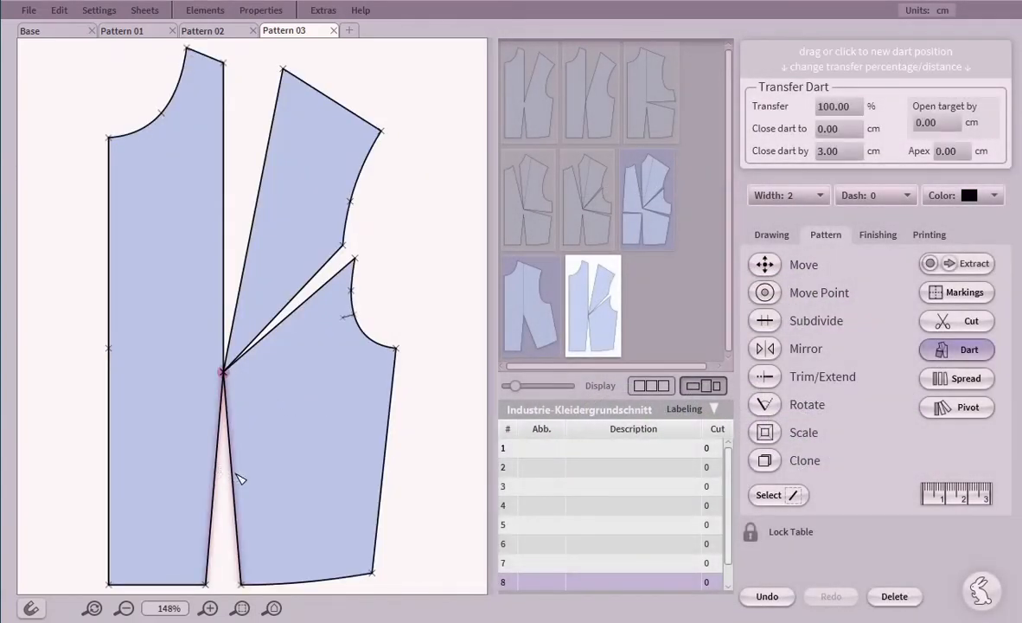
pyautogui.click(966, 152)
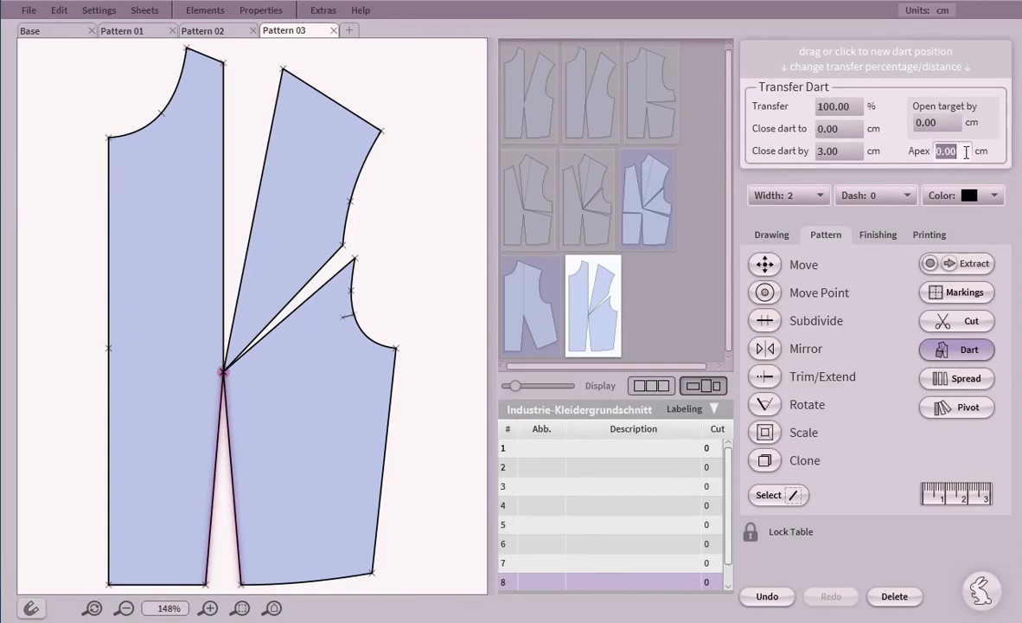
pyautogui.write('2.5')
pyautogui.press('Return')
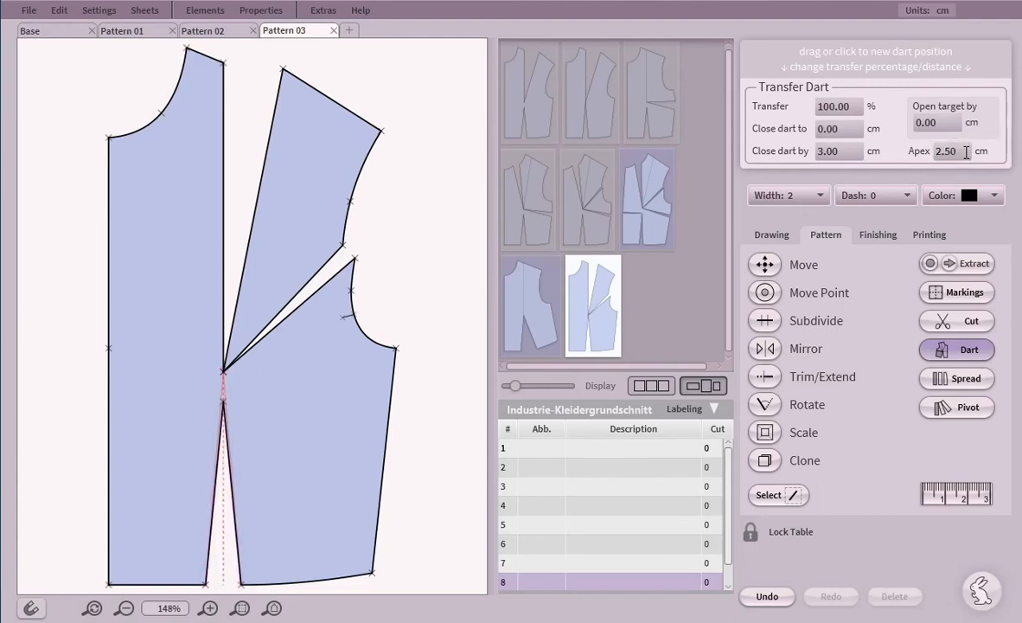
pyautogui.click(427, 402)
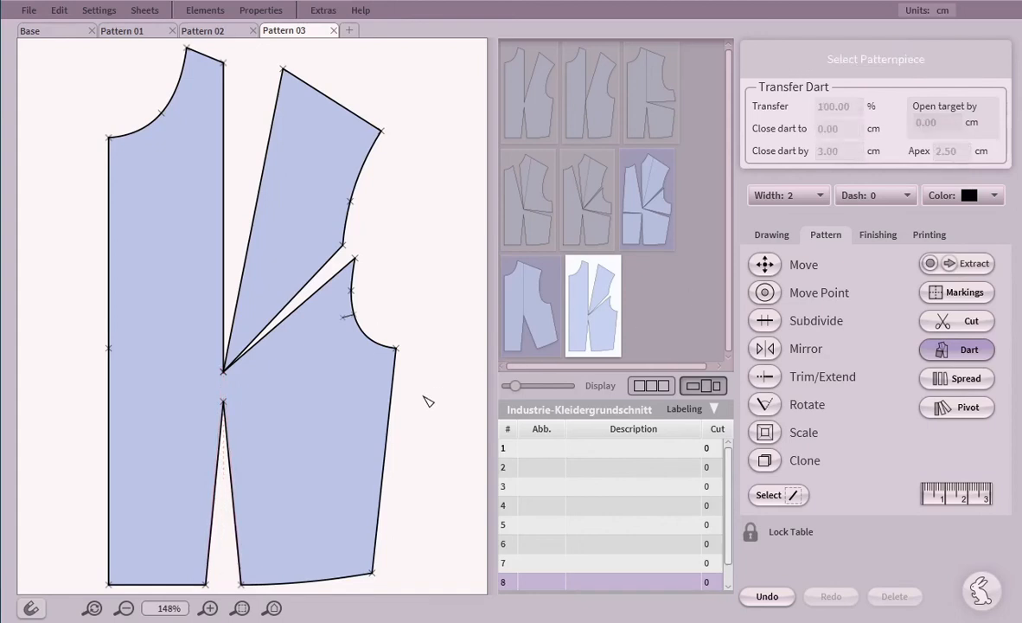
# - Shorten the armhole dart by moving its apex freehand about 2.2 cm away from the shared apex, towards the armhole
pyautogui.click(262, 359)
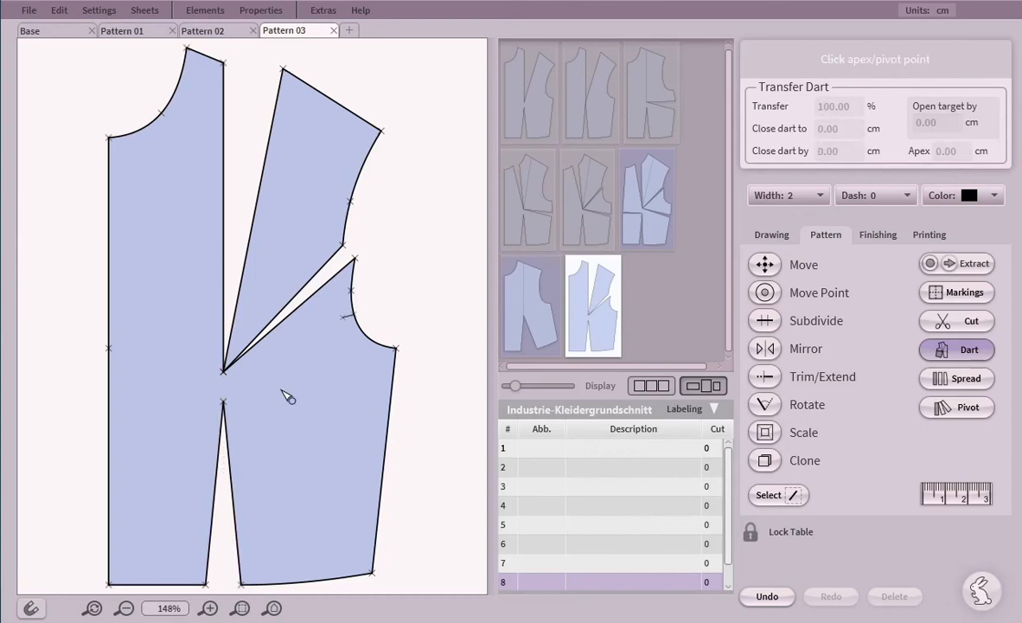
pyautogui.click(224, 371)
pyautogui.click(275, 317)
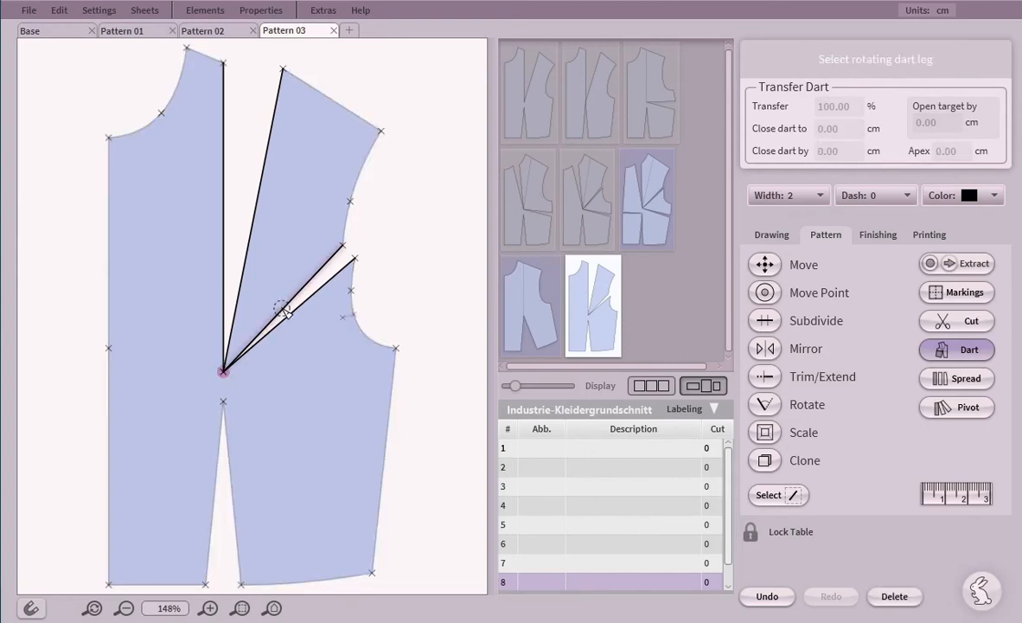
pyautogui.click(292, 321)
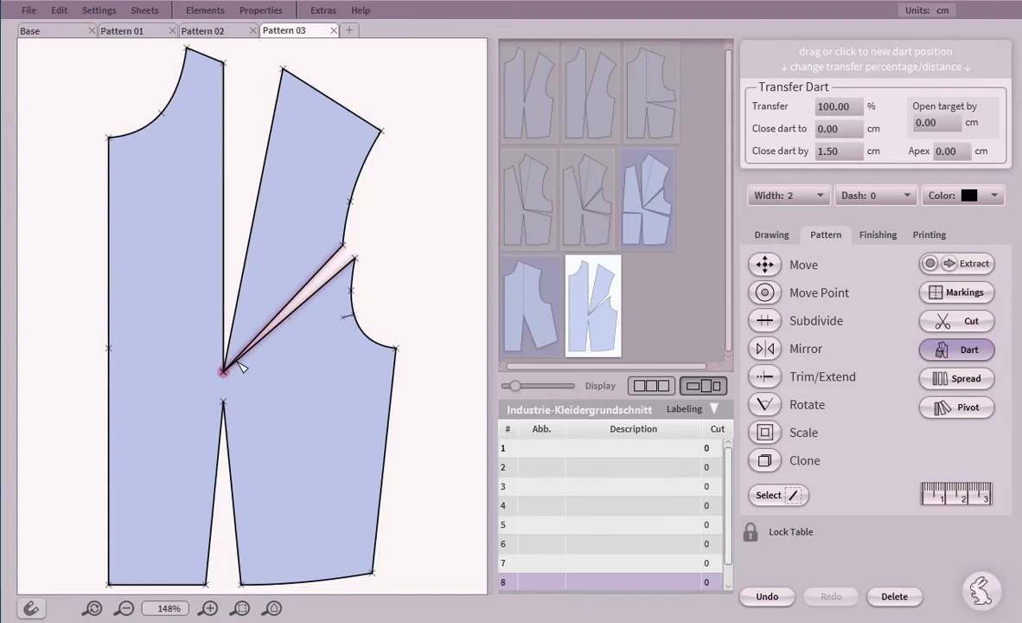
pyautogui.moveTo(223, 371); pyautogui.dragTo(242, 354)
pyautogui.click(425, 400)
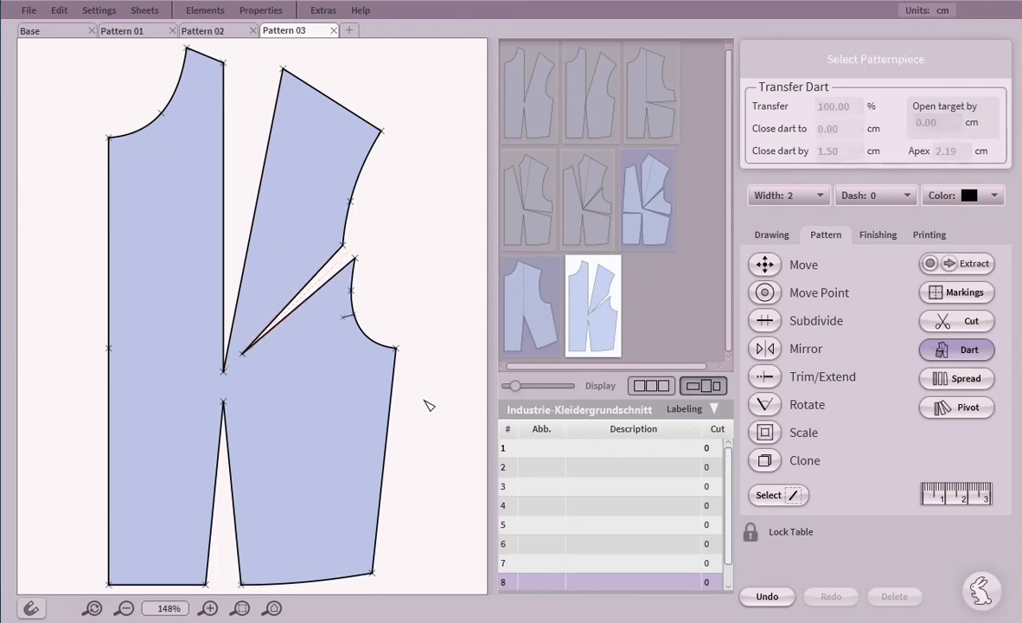
# - Select both legs of the shoulder dart with the Dart tool and move its apex freehand about 13 cm towards the shoulder
pyautogui.click(297, 402)
pyautogui.click(223, 372)
pyautogui.click(223, 302)
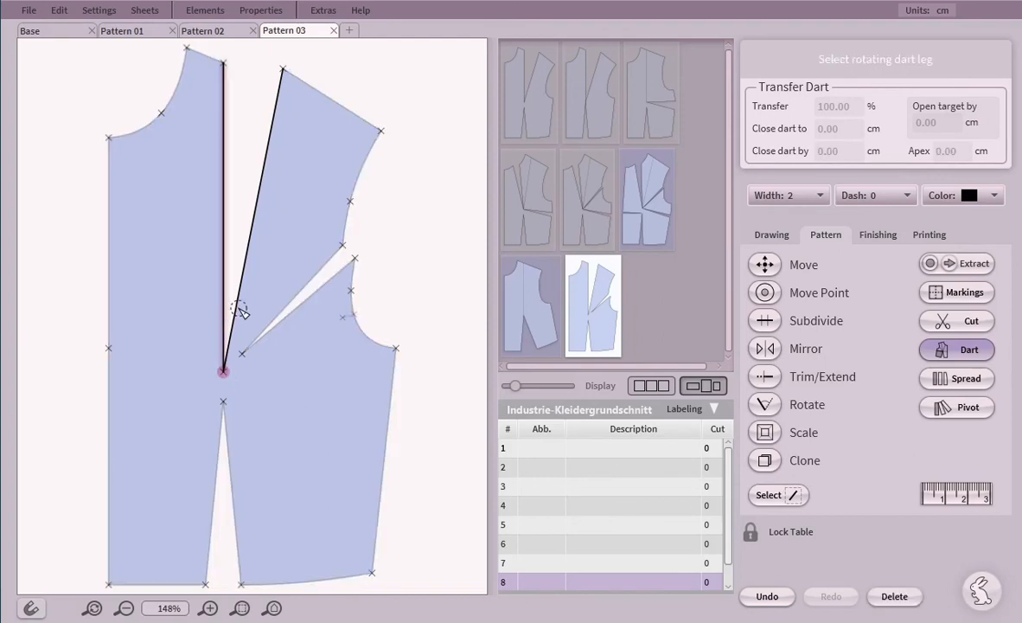
pyautogui.click(238, 306)
pyautogui.moveTo(214, 346); pyautogui.dragTo(238, 218)
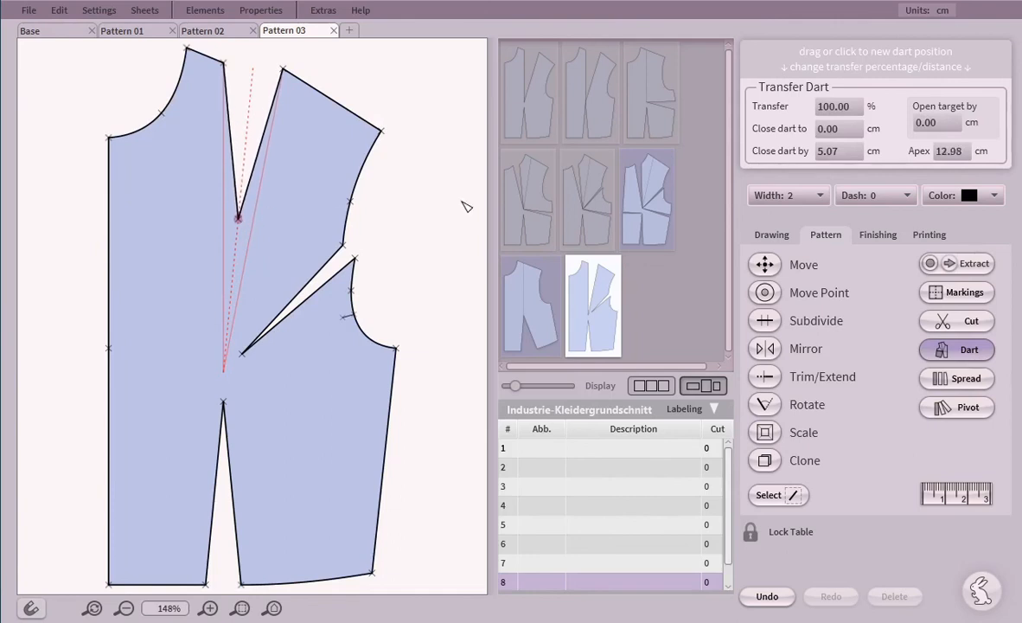
# - Set the shoulder dart's apex offset to 5 cm
pyautogui.doubleClick(958, 152)
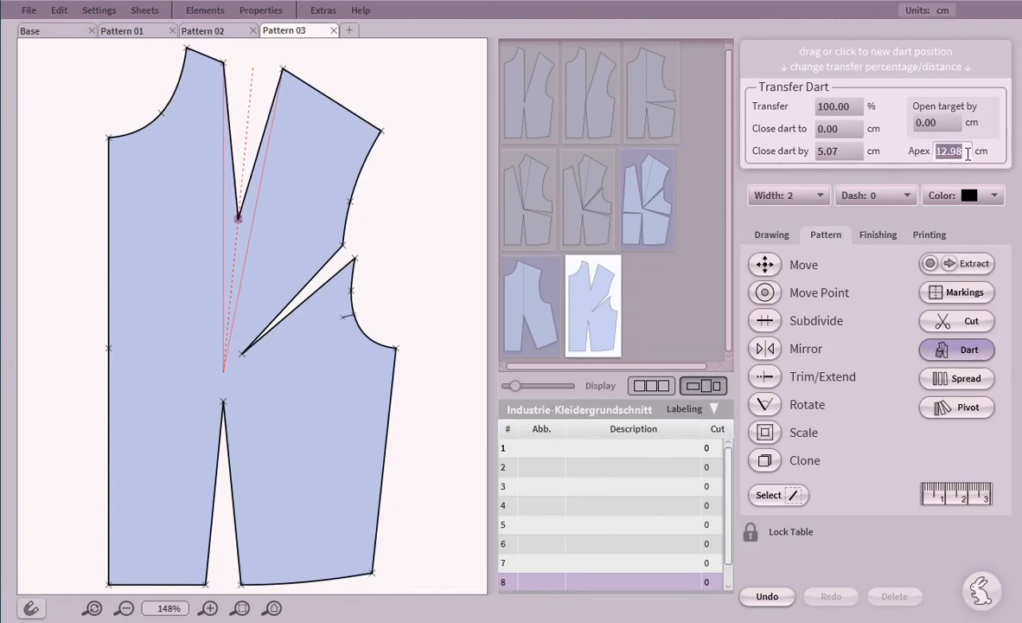
pyautogui.write('5')
pyautogui.press('Return')
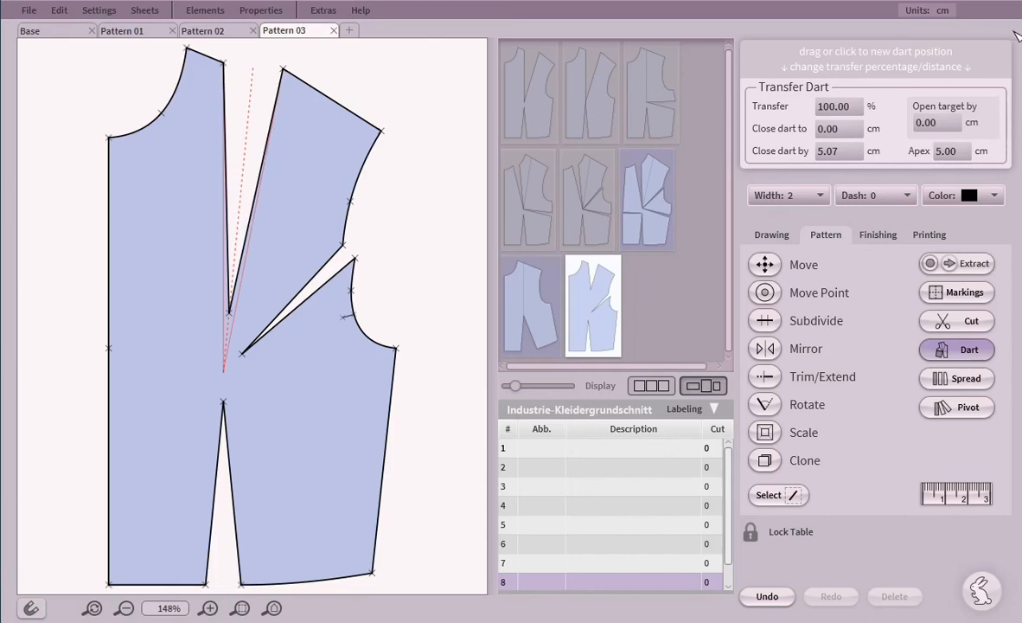
# - Switch the units to decimal inches and set the shoulder dart's apex offset to 1 inch
pyautogui.click(945, 13)
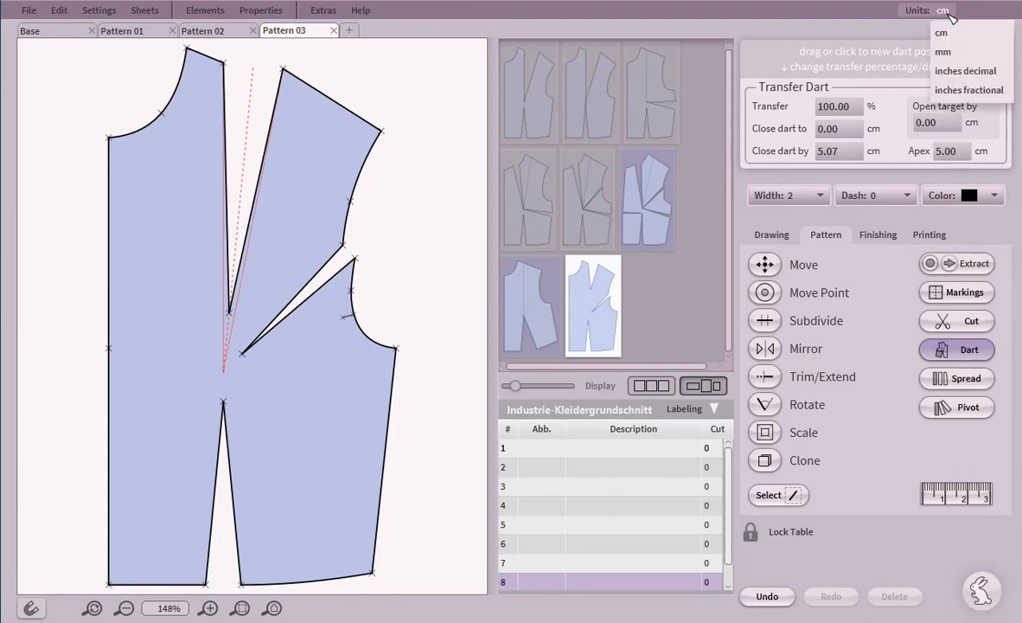
pyautogui.click(983, 74)
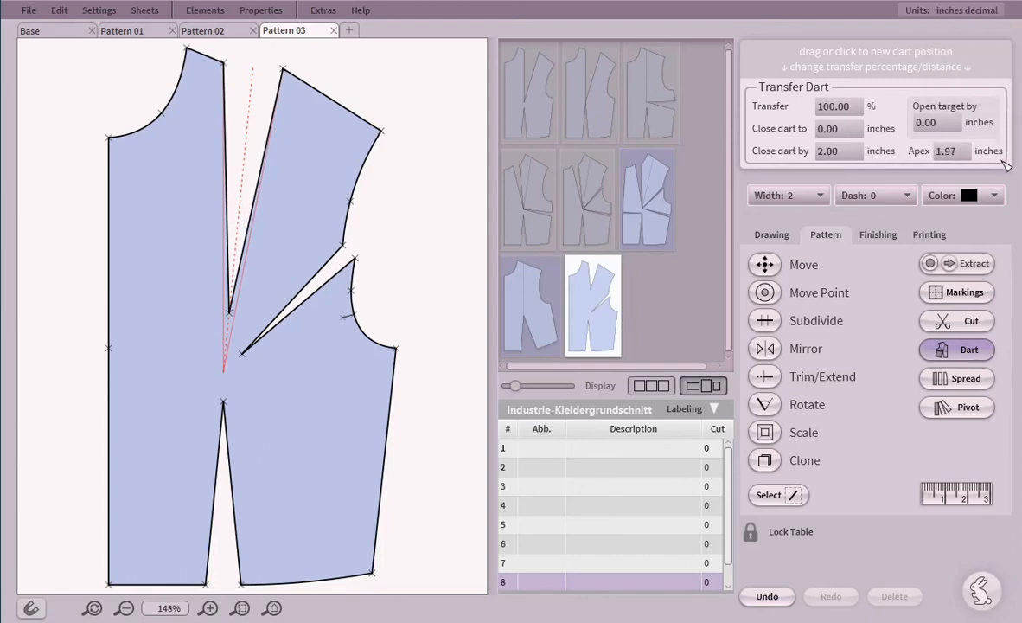
pyautogui.doubleClick(966, 150)
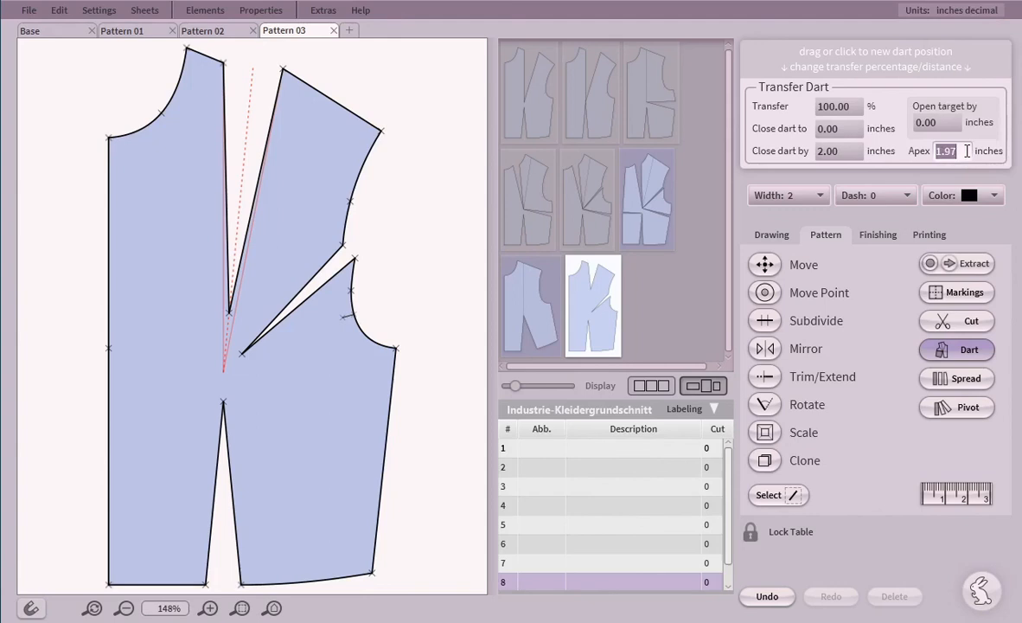
pyautogui.press('BackSpace')
pyautogui.write('1')
pyautogui.press('Return')
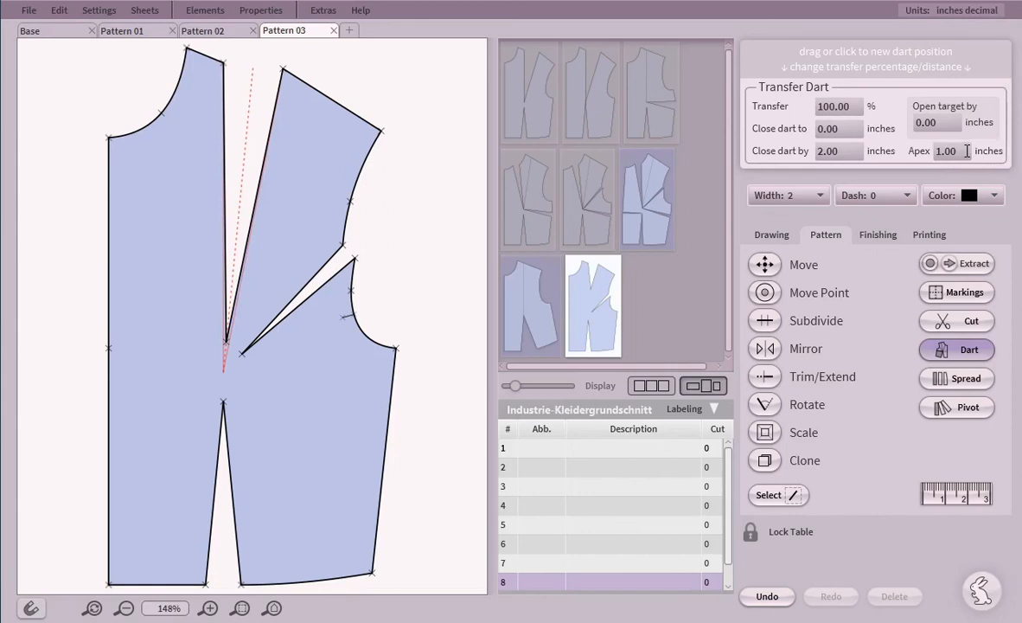
# - Switch the units to fractional inches and set the shoulder dart's apex offset to 1 3/8 inches
pyautogui.click(984, 9)
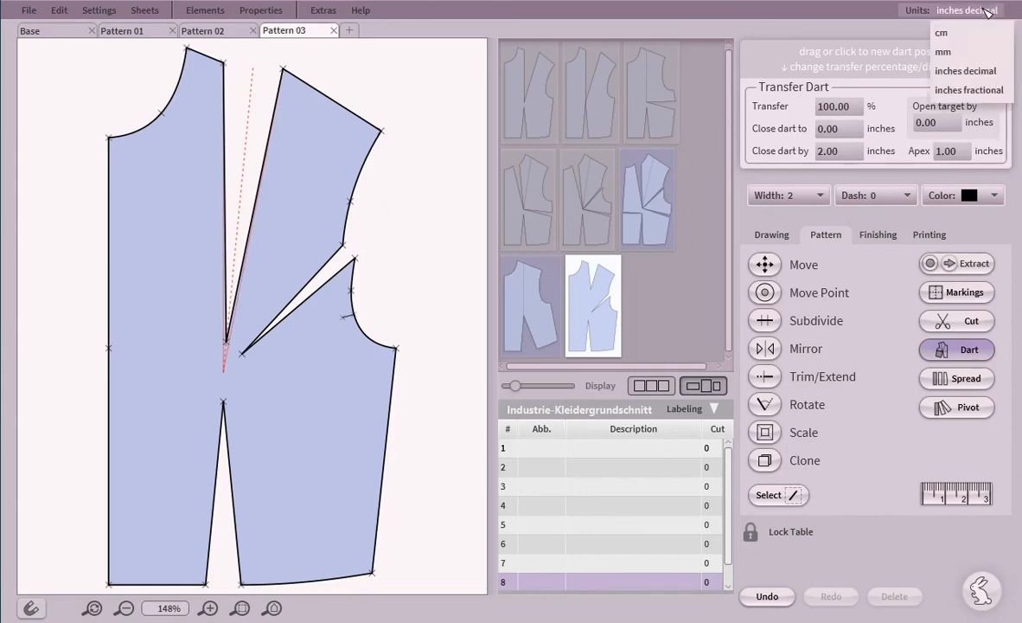
pyautogui.click(968, 90)
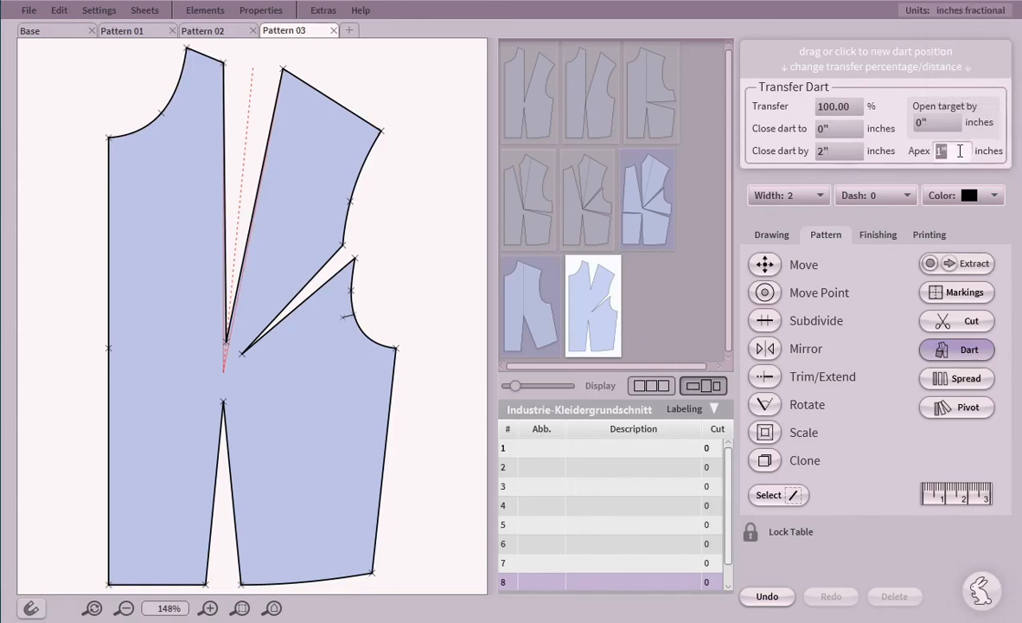
pyautogui.write('1 3/8')
pyautogui.press('Return')
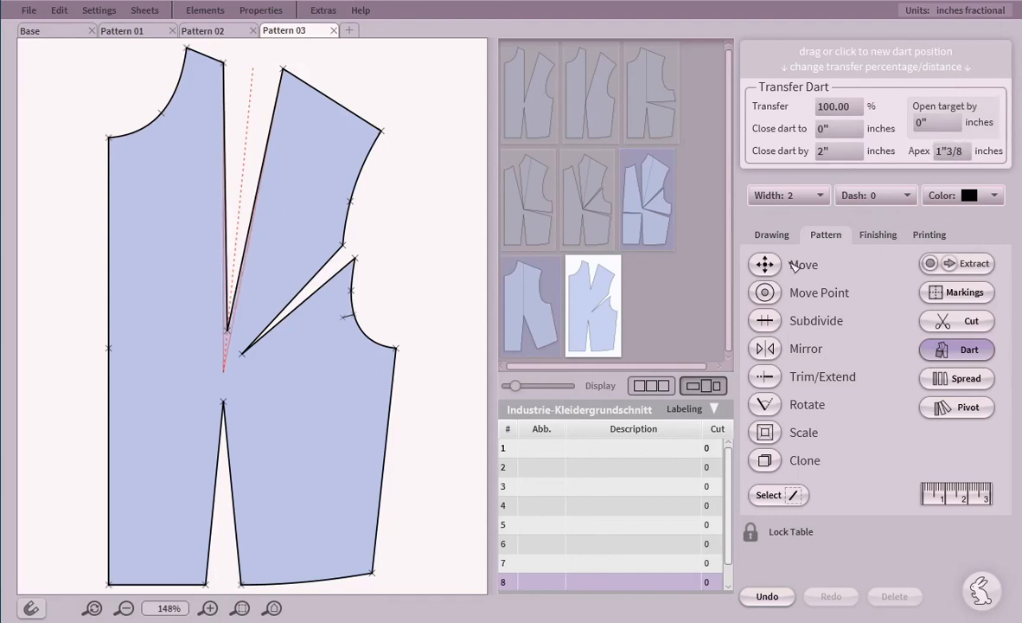
pyautogui.click(410, 293)
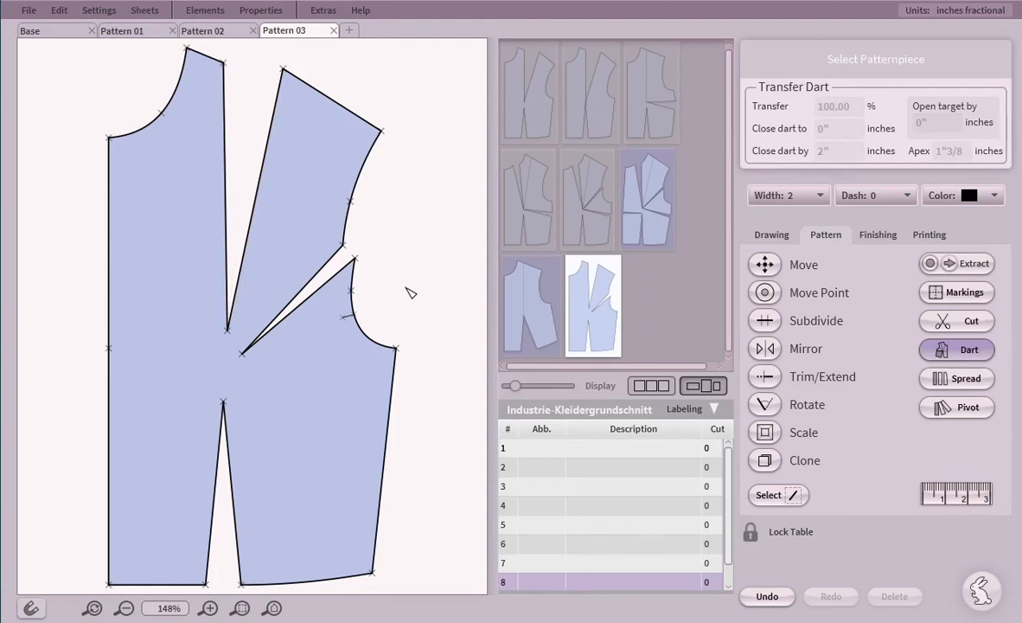
# - Undo the apex offsets of the shoulder, armhole and waist darts, and redo them all
pyautogui.click(766, 597)
pyautogui.click(766, 597)
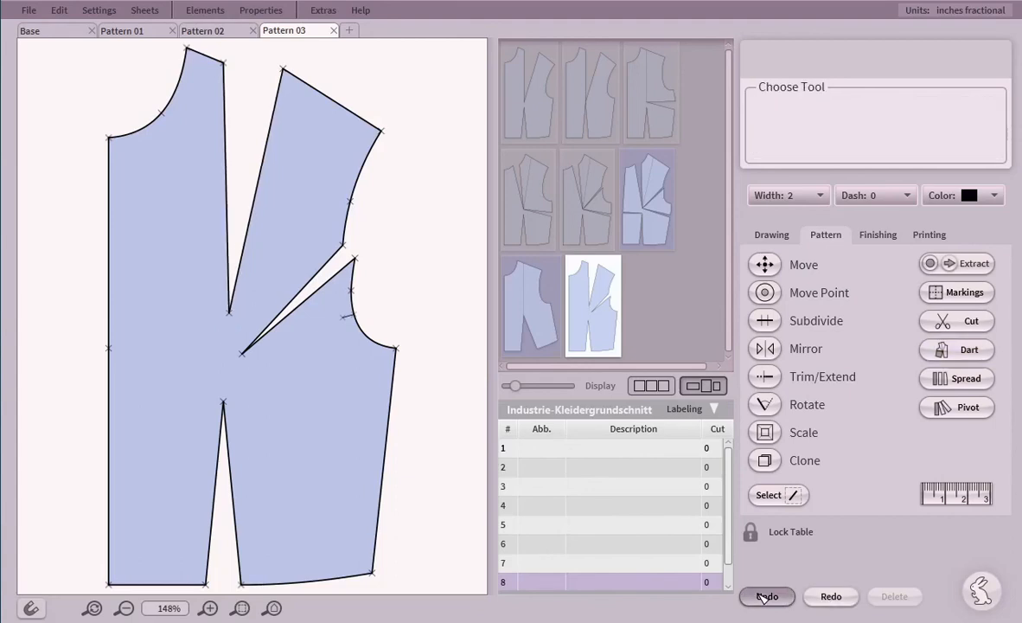
pyautogui.click(766, 597)
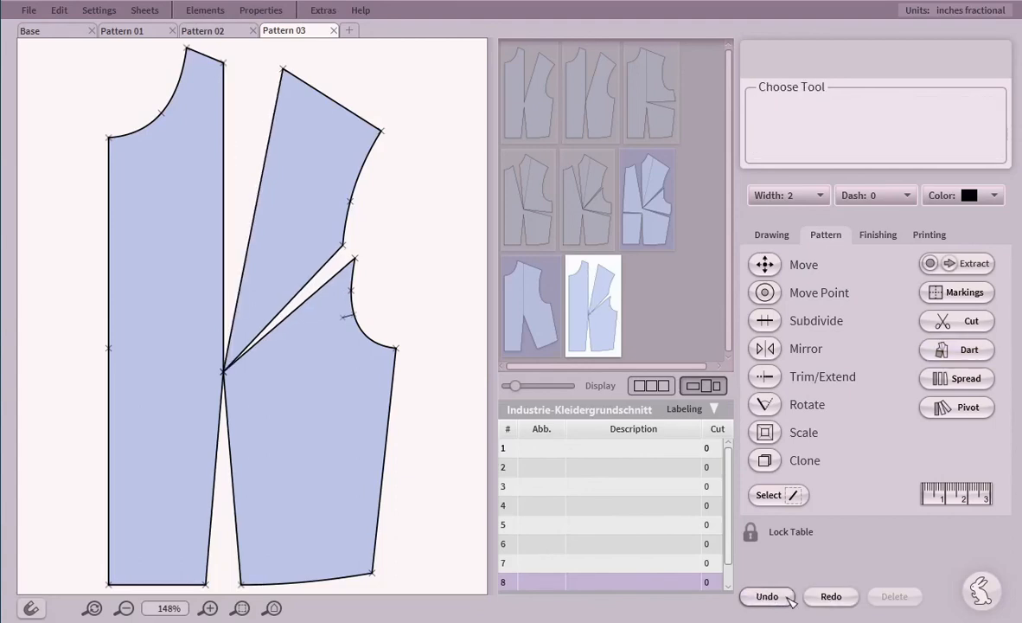
pyautogui.click(831, 596)
pyautogui.click(831, 597)
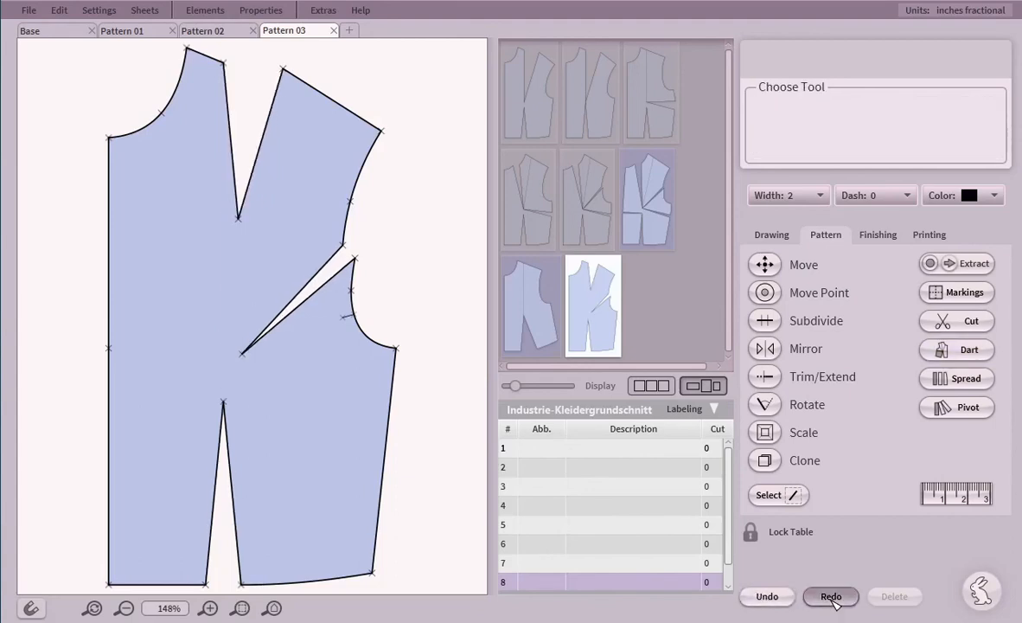
pyautogui.click(831, 597)
pyautogui.click(831, 596)
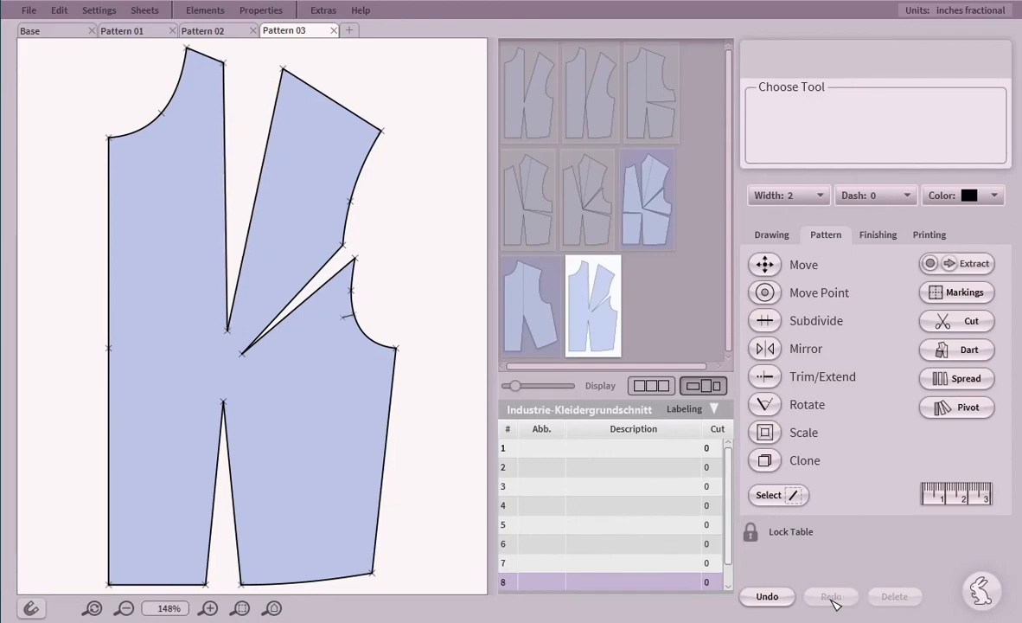